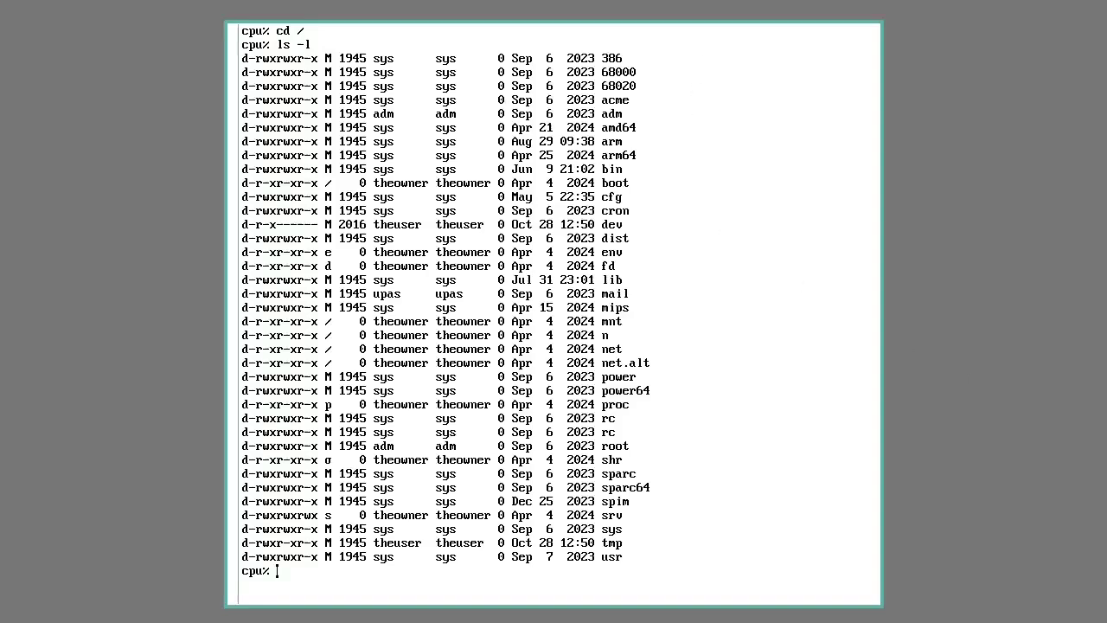
Sweep a new terminal window and run ns to list the namespace's mounts and binds
right_click(54, 87)
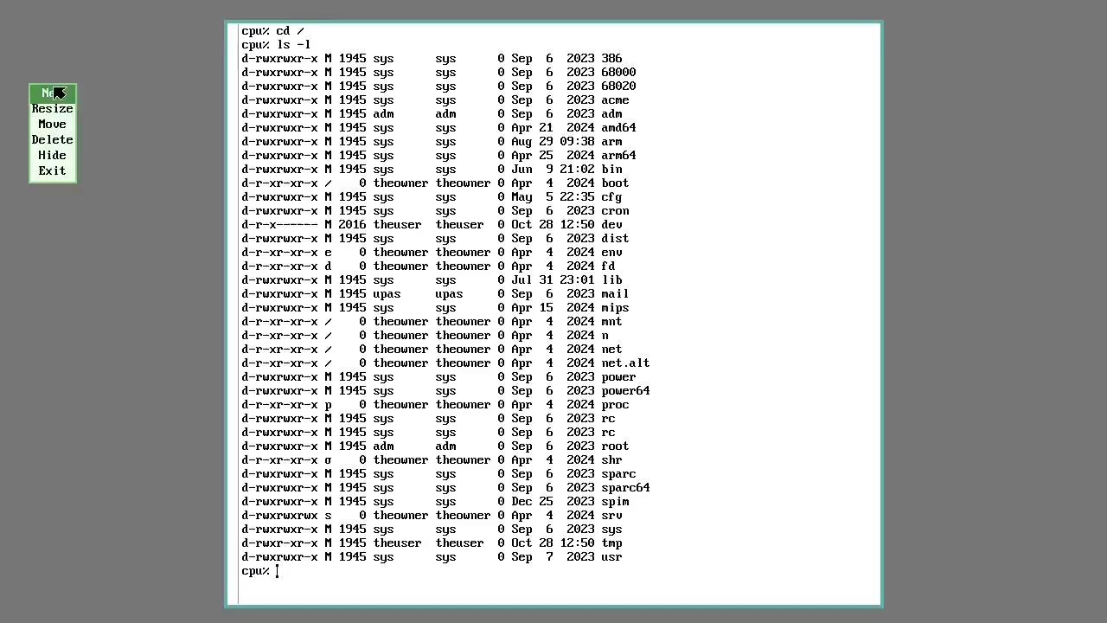
left_click_drag(62, 66, 815, 575)
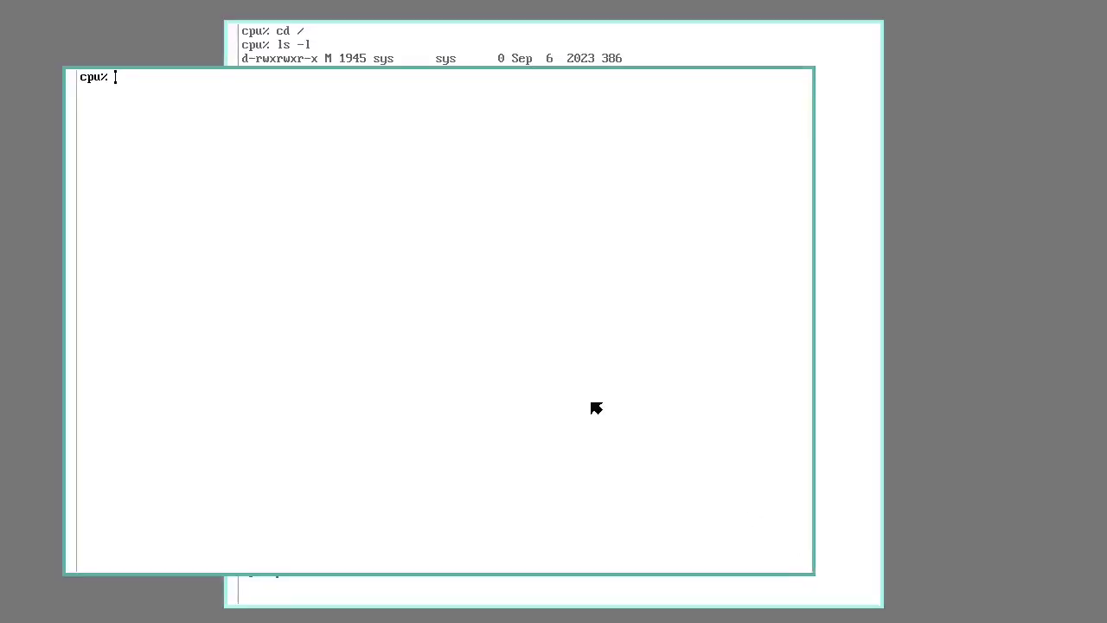
type("ns")
key("Return")
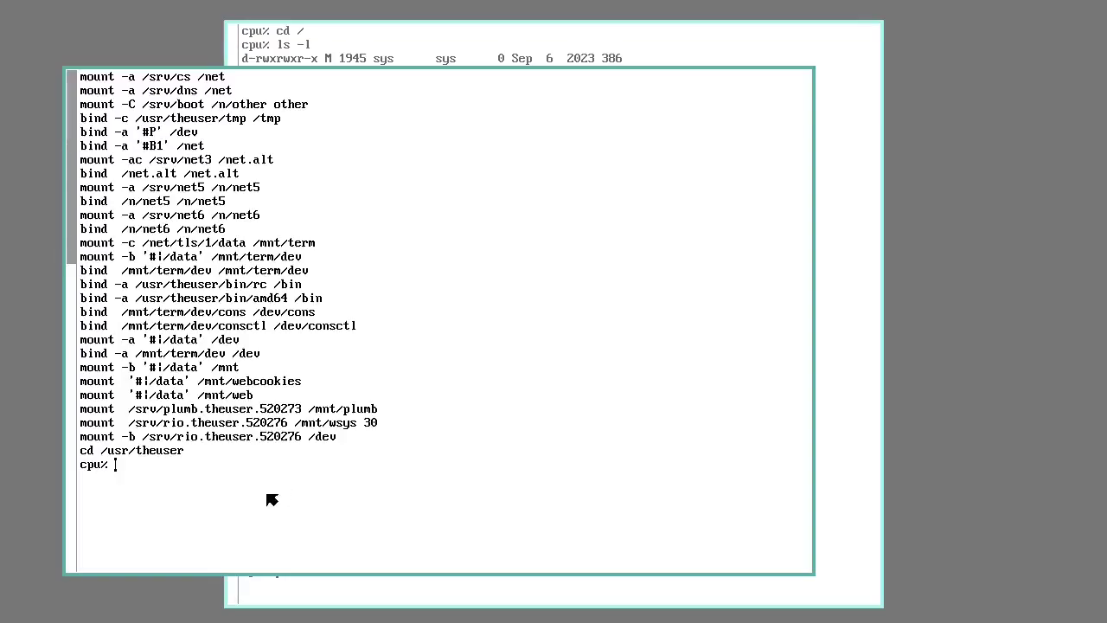
type("acm")
key("Return")
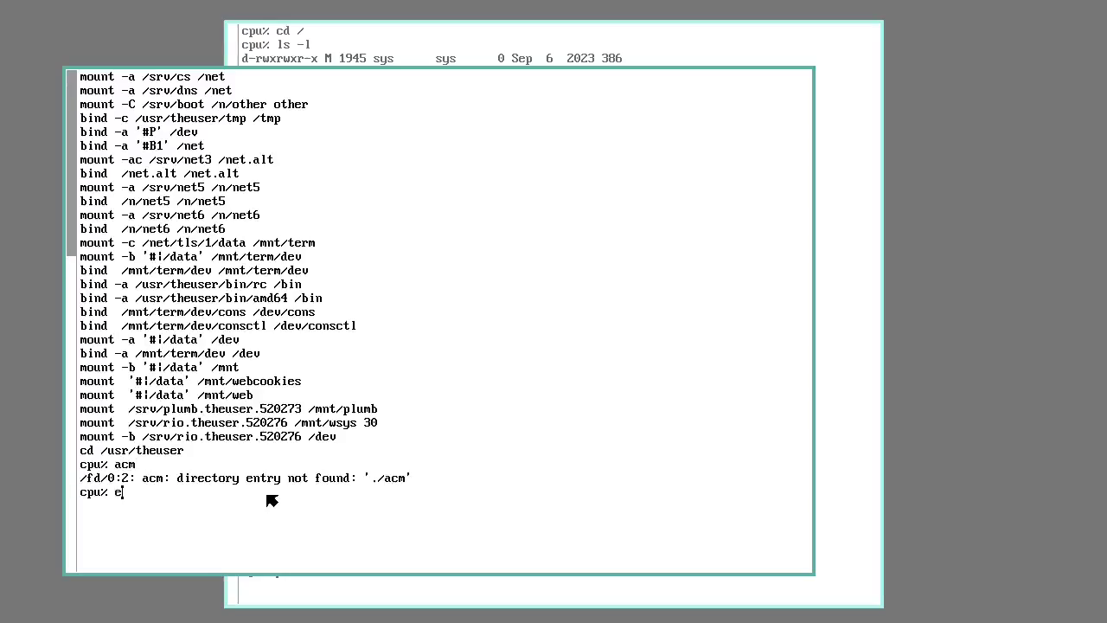
type("acme")
key("Return")
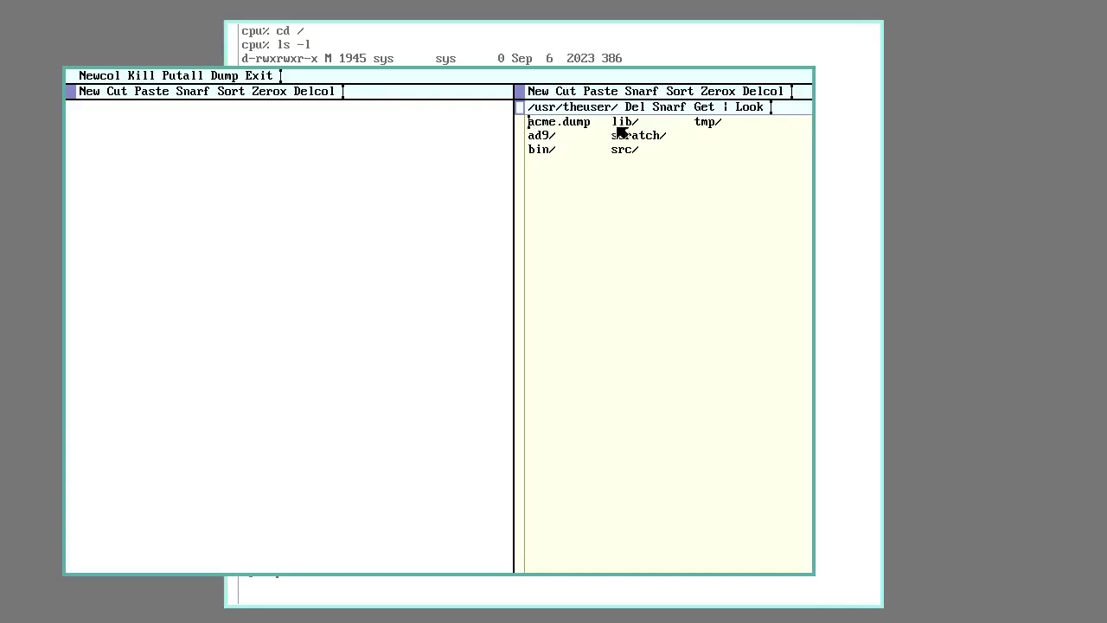
right_click(545, 151)
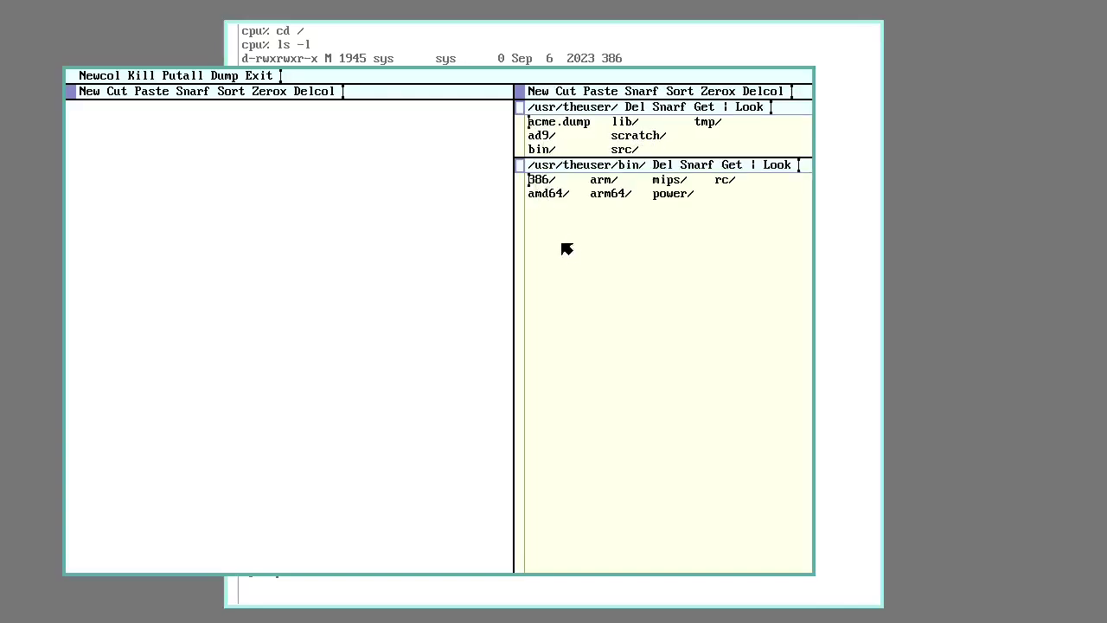
right_click(725, 179)
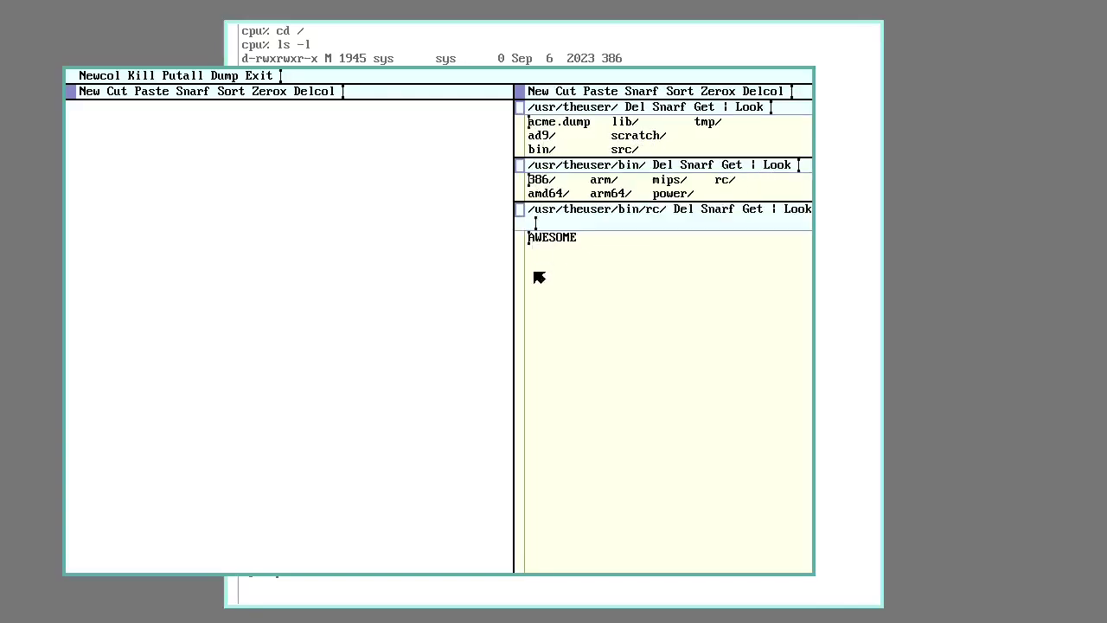
middle_click(261, 76)
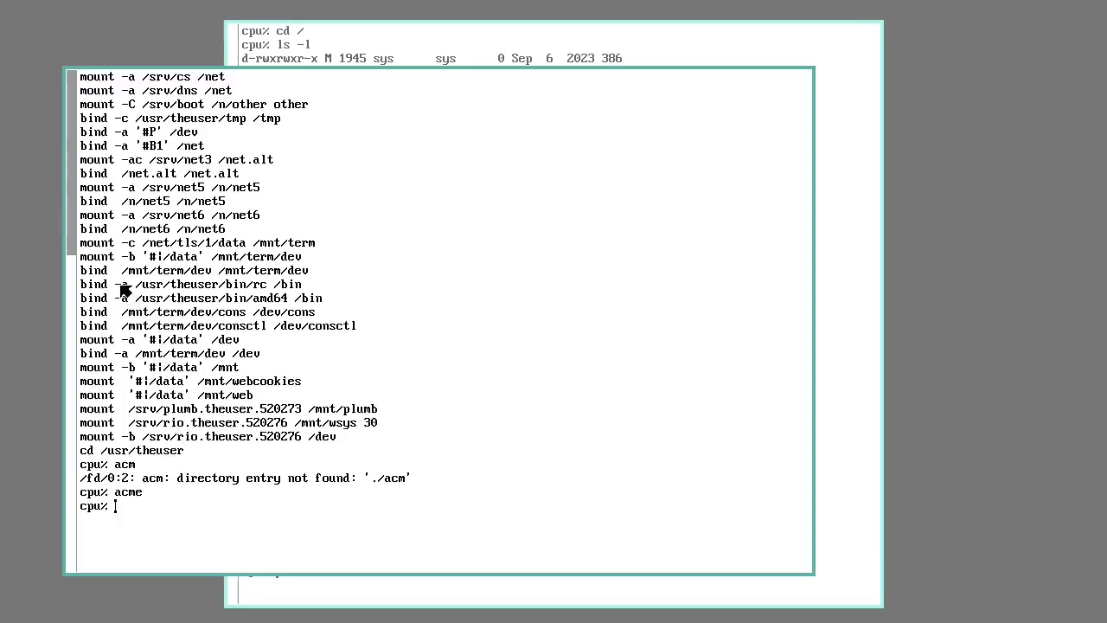
Highlight the bin/rc bind onto /bin, then list /bin with lc /bin
left_click_drag(118, 285, 323, 284)
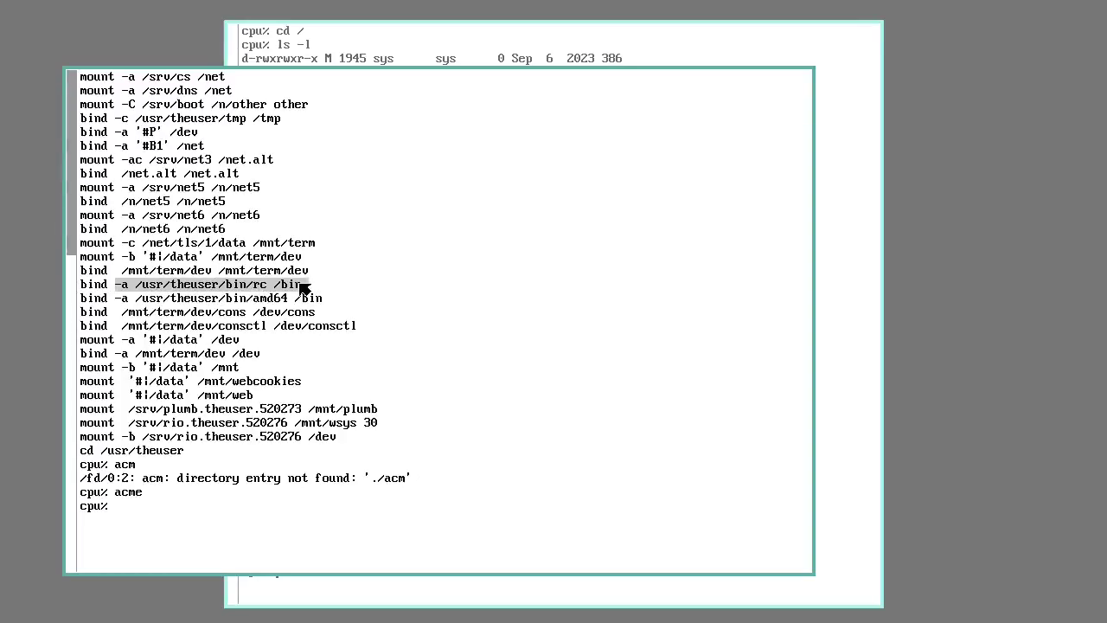
left_click(310, 550)
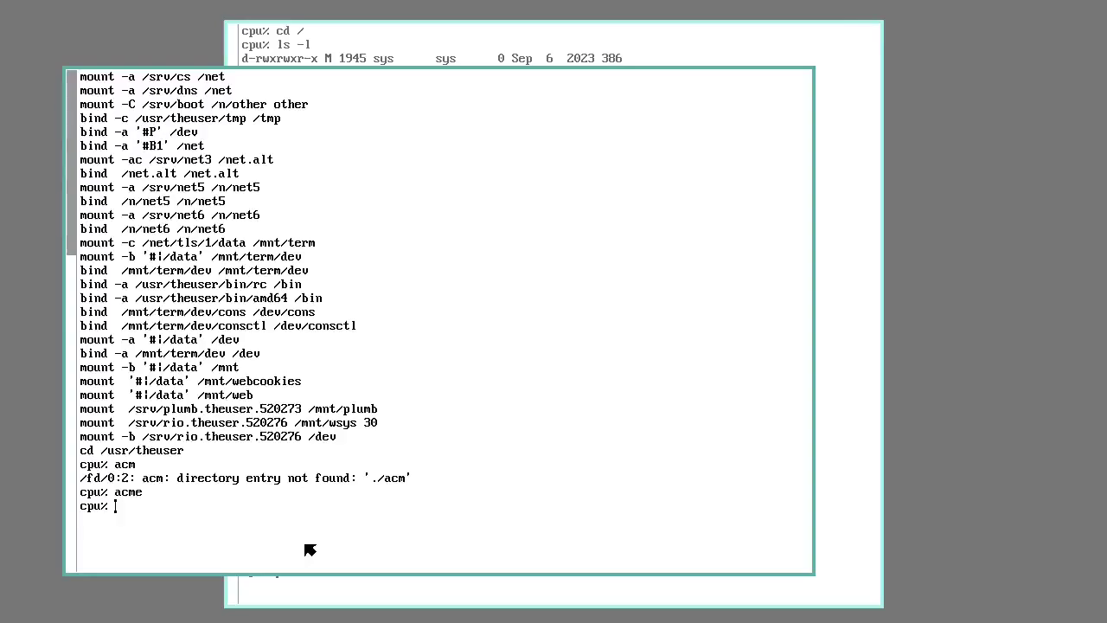
type("lc /bin")
key("Return")
Scroll the /bin listing to find and highlight the AWESOME entry
scroll(104, 157, "up", 4)
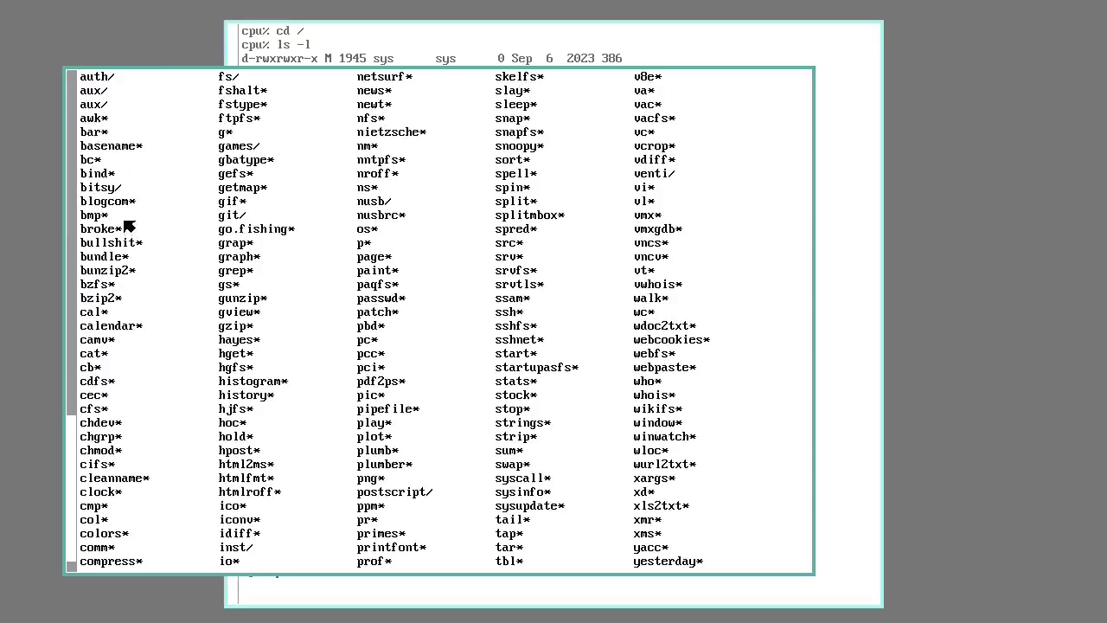
scroll(129, 227, "up", 4)
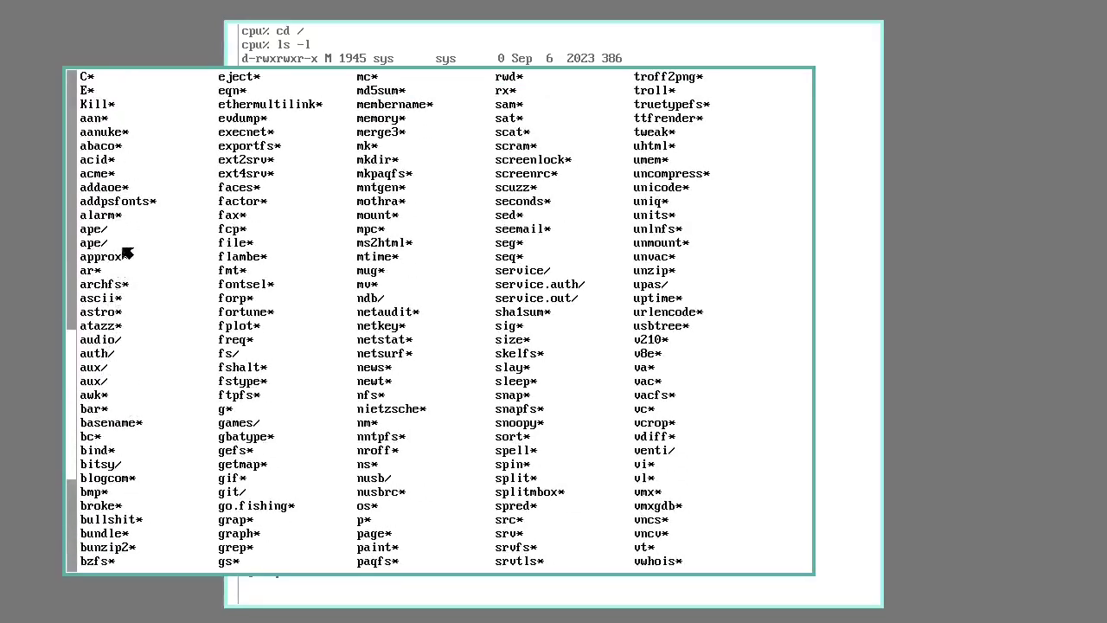
scroll(141, 152, "up", 3)
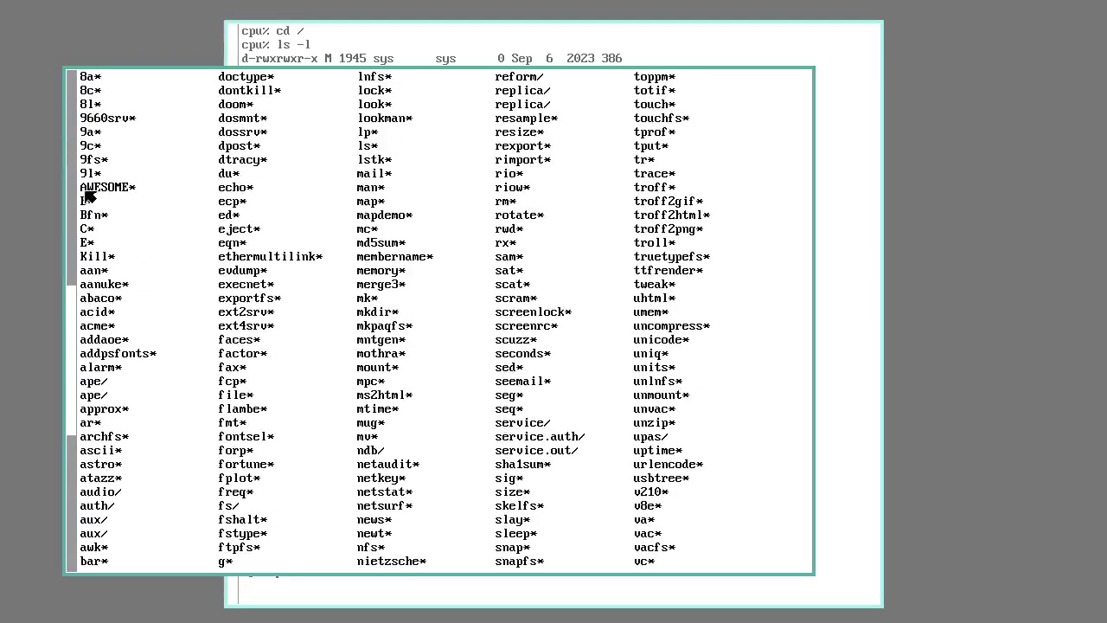
left_click_drag(82, 188, 137, 188)
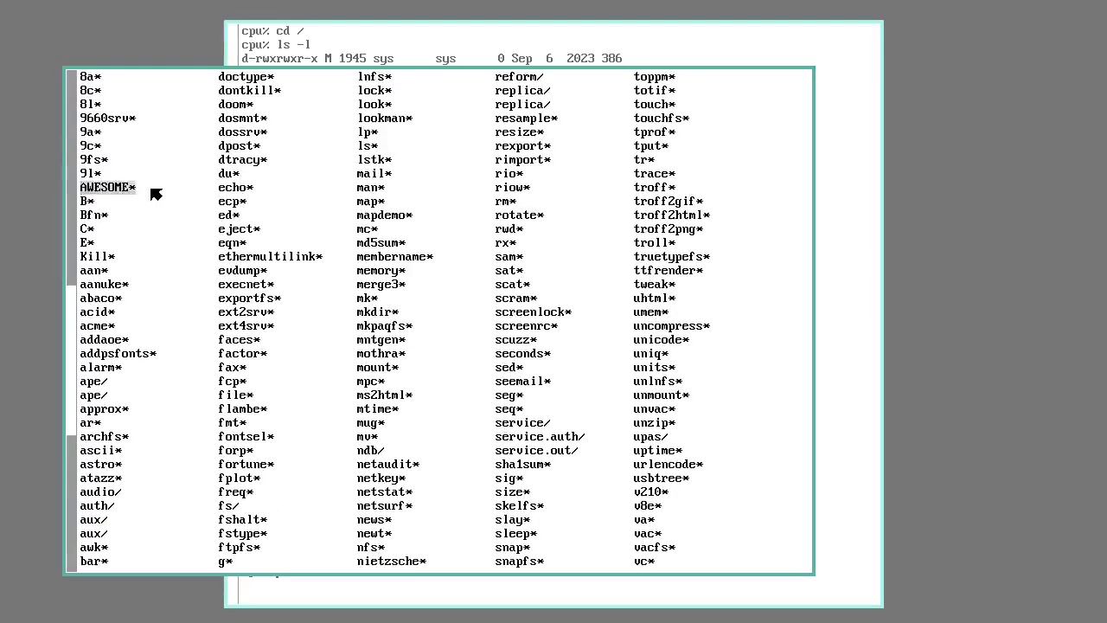
scroll(204, 280, "down", 10)
left_click(204, 283)
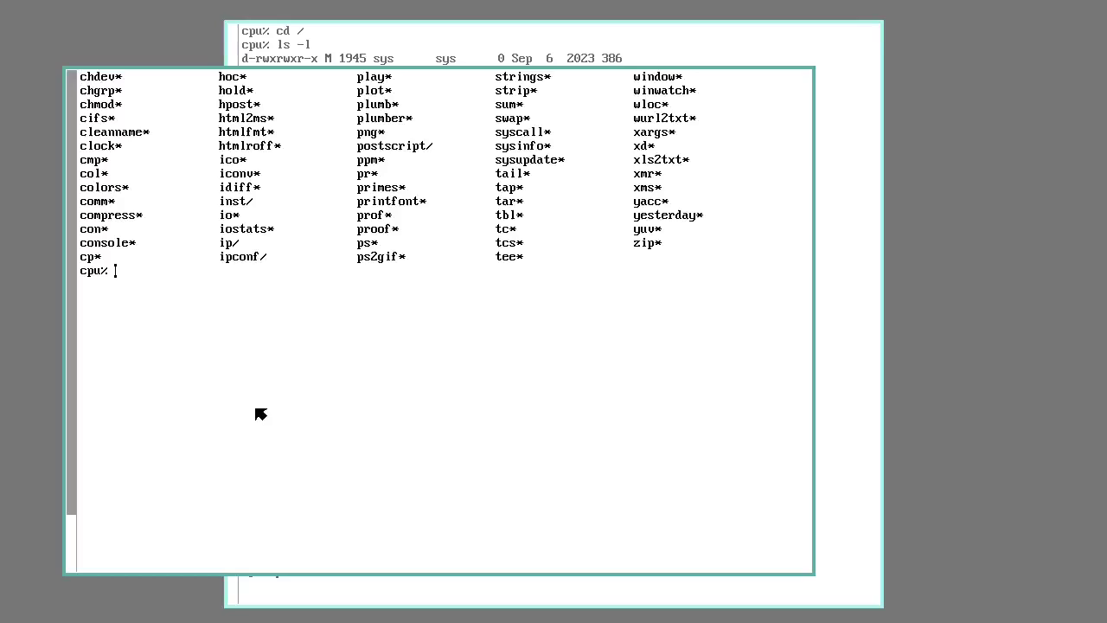
Run AWESOME at the prompt so it prints 'THIS IS AWESOME!'
type("AWESOME")
key("Return")
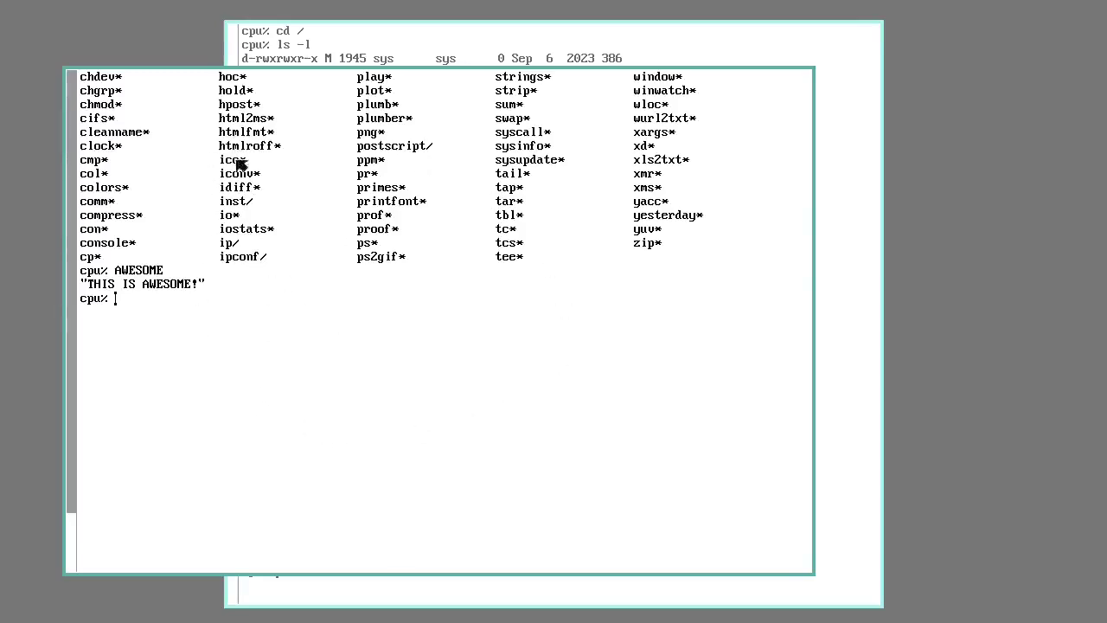
Open a small top-left window running stats -lmisce for load, mem, intr, sysc, cont and ether
right_click(136, 42)
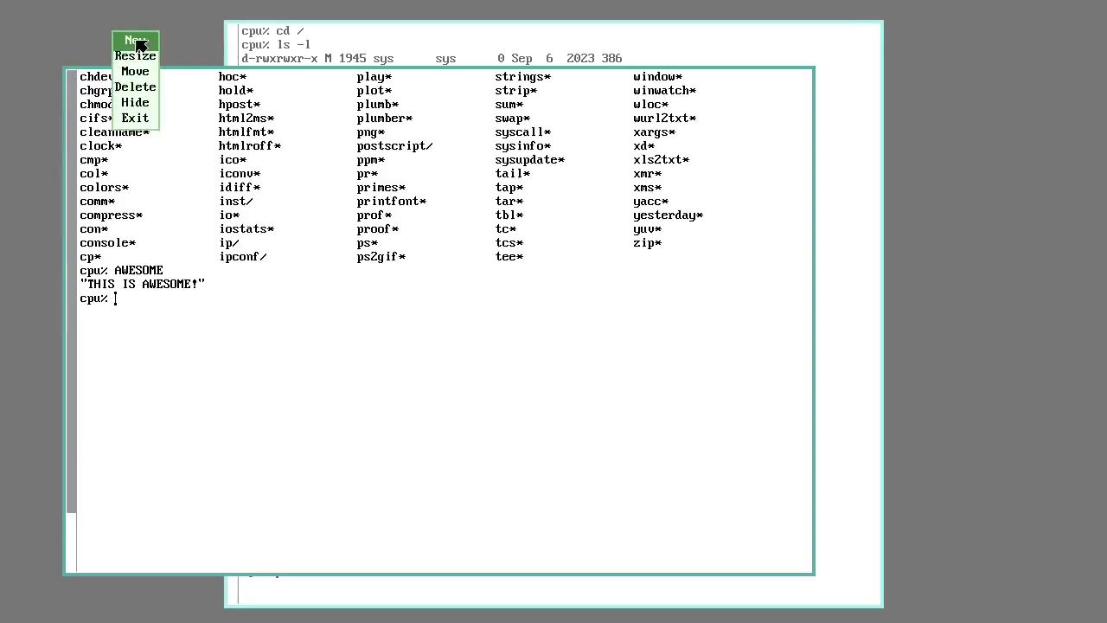
right_click(35, 443)
left_click_drag(222, 393, 2, 2)
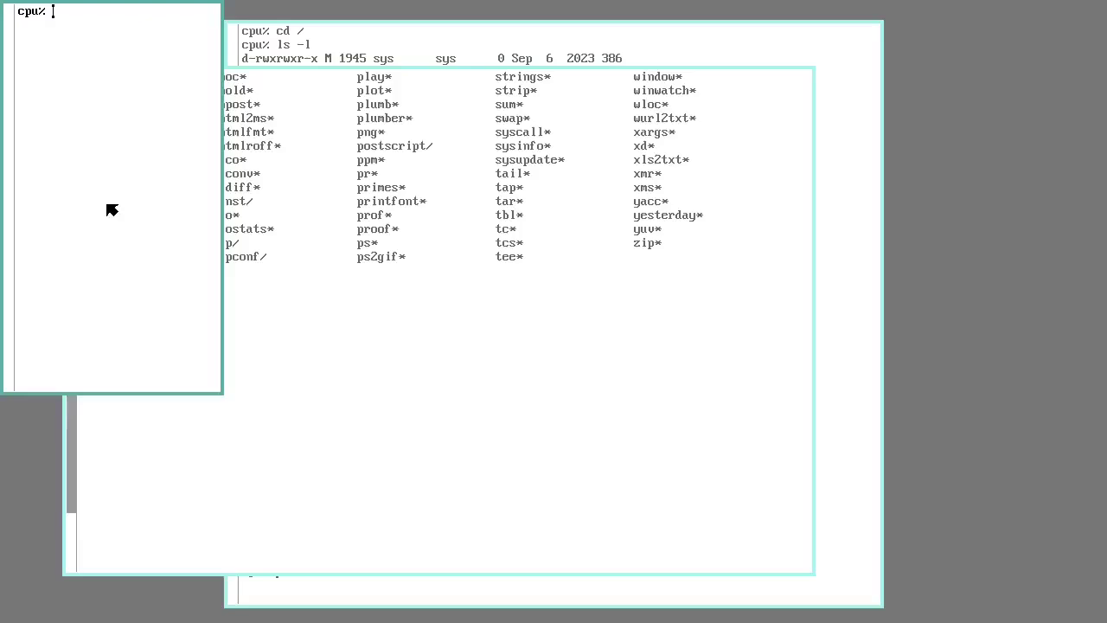
type("stats -lmisce")
key("Return")
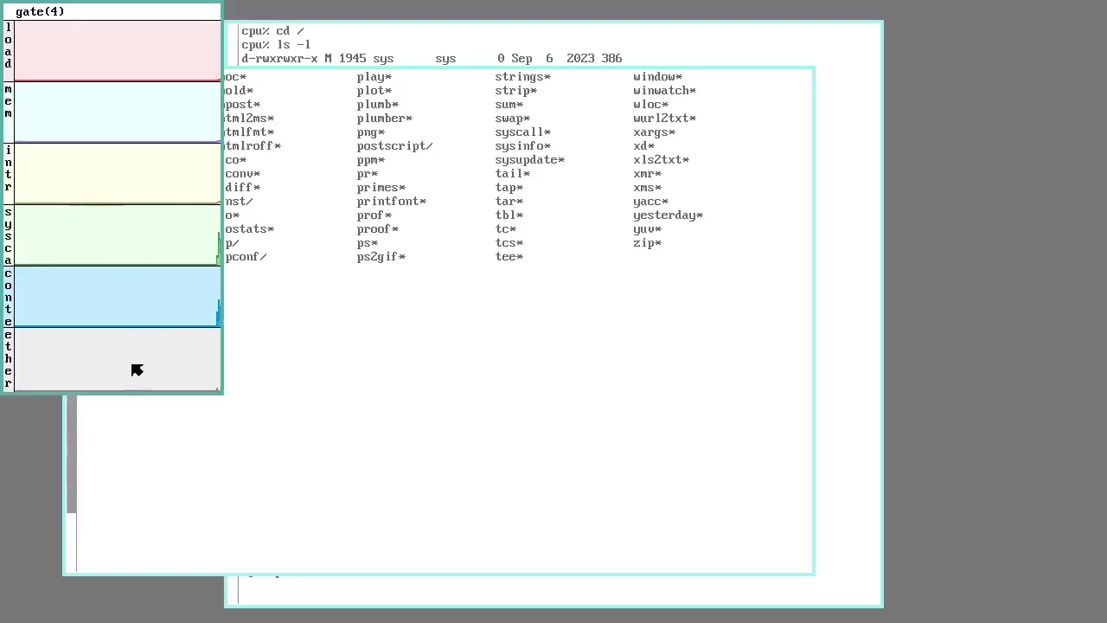
Raise and shrink the listing terminal, then get a fresh prompt and start the rcpu command
left_click(556, 470)
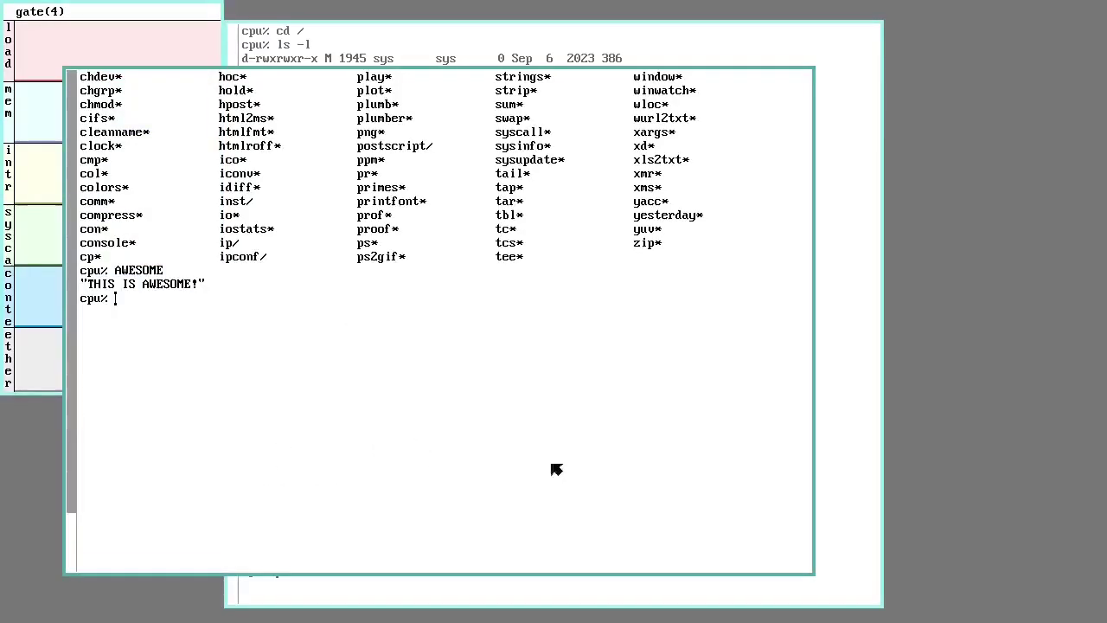
left_click_drag(809, 566, 551, 535)
scroll(307, 484, "down", 5)
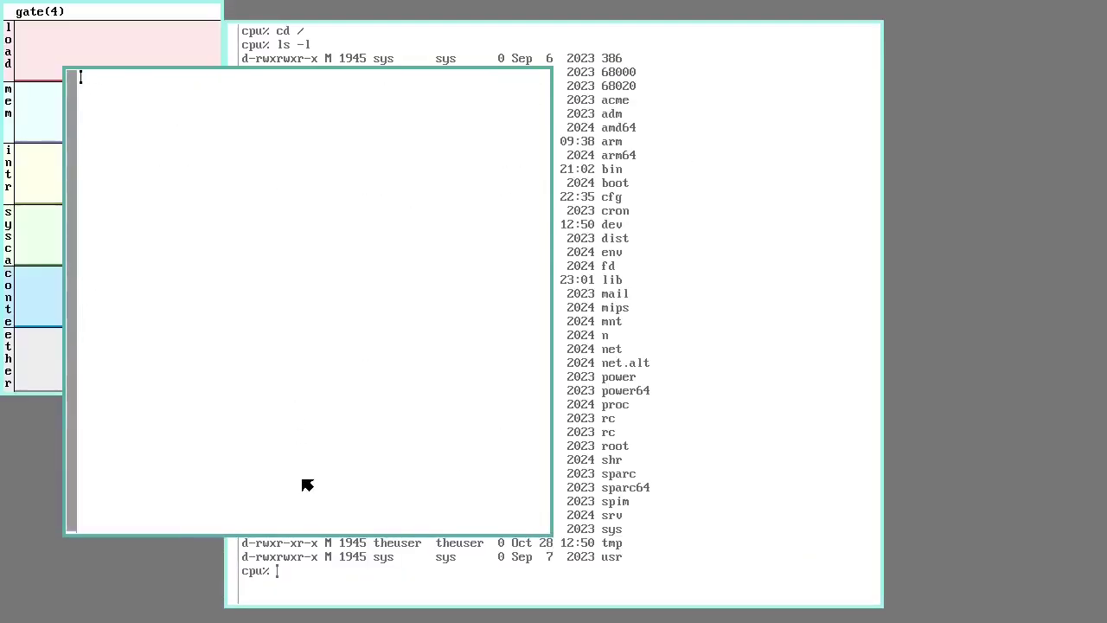
key("Return")
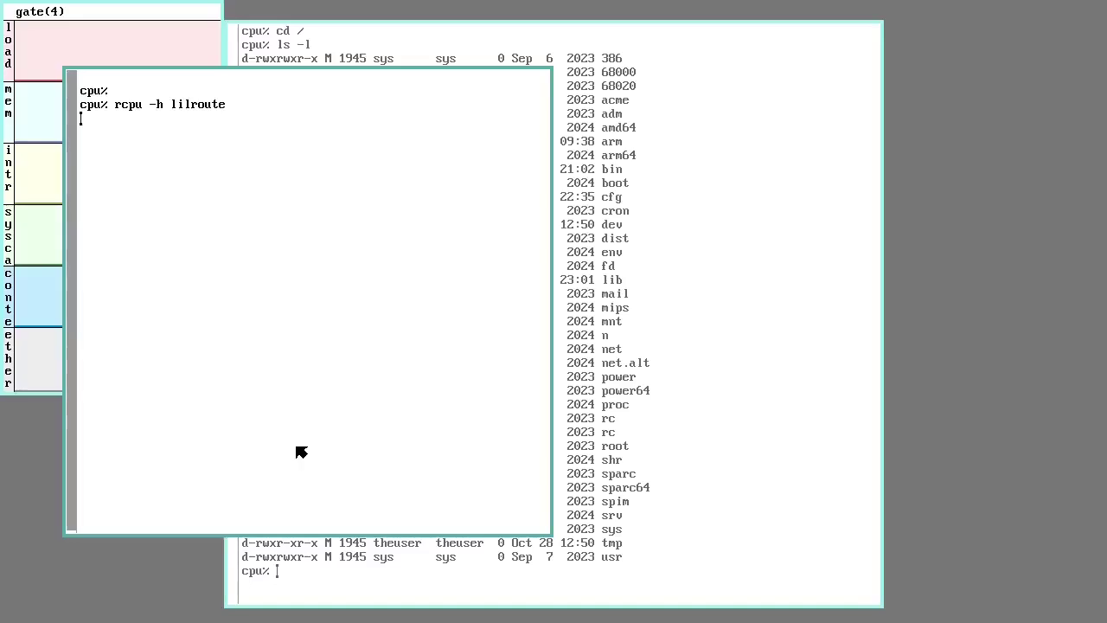
type("rio -s")
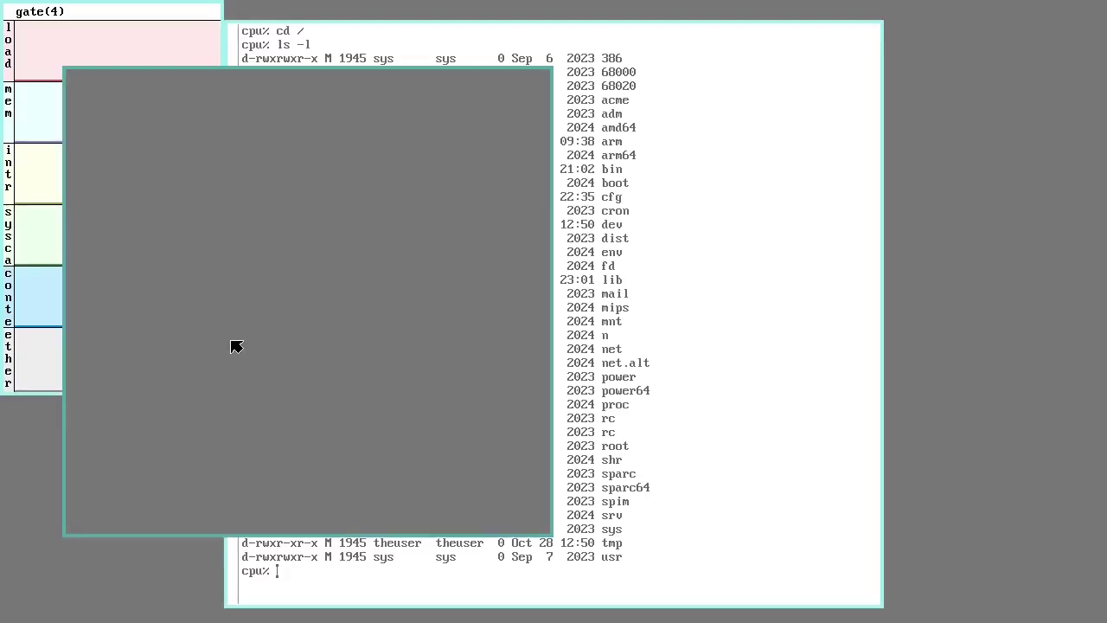
In the nested rio, open a stats window for lilrouter and another terminal on the right
right_click(237, 303)
left_click_drag(220, 403, 65, 71)
type("sta")
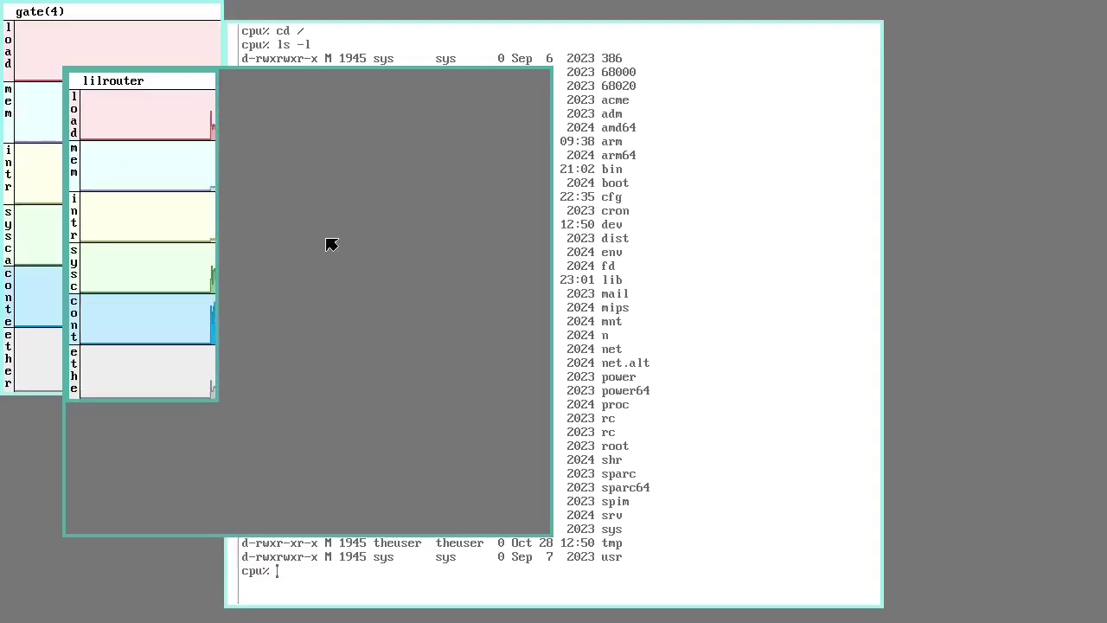
right_click(962, 76)
left_click_drag(1028, 47, 462, 482)
Connect to TestPi with rcpu -h TestPi and start a nested rio -s
type("rc")
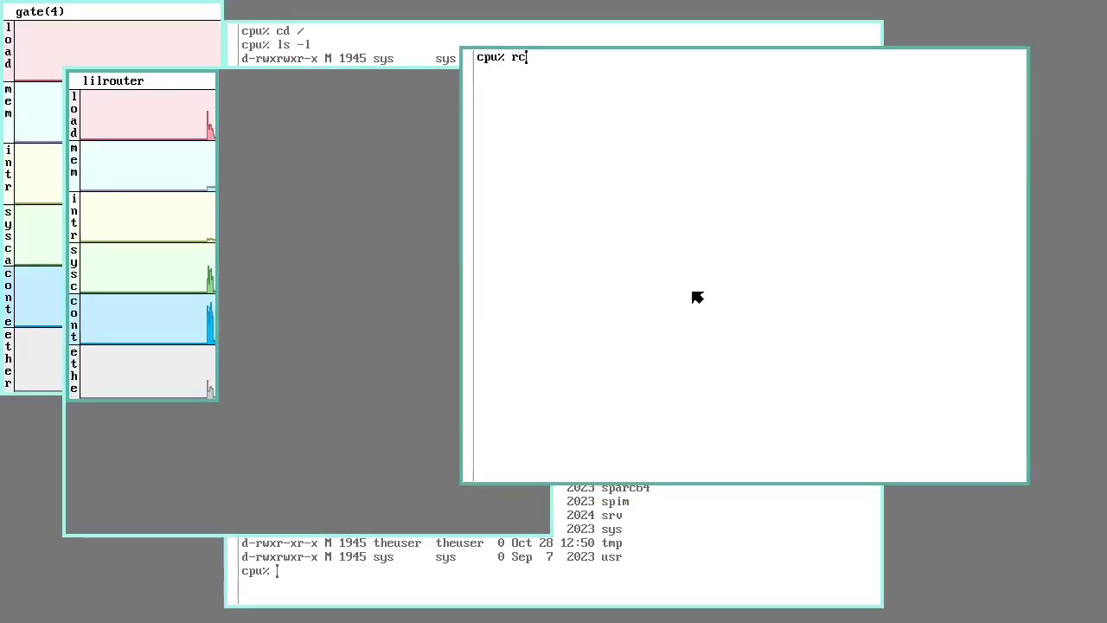
type("pu -")
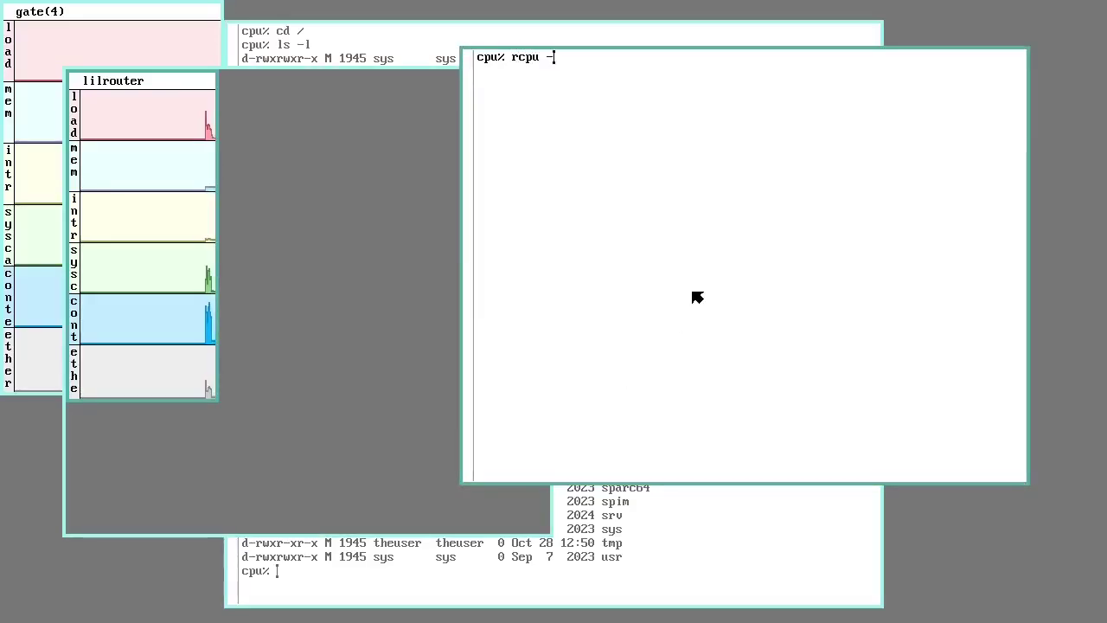
type("h TestPi")
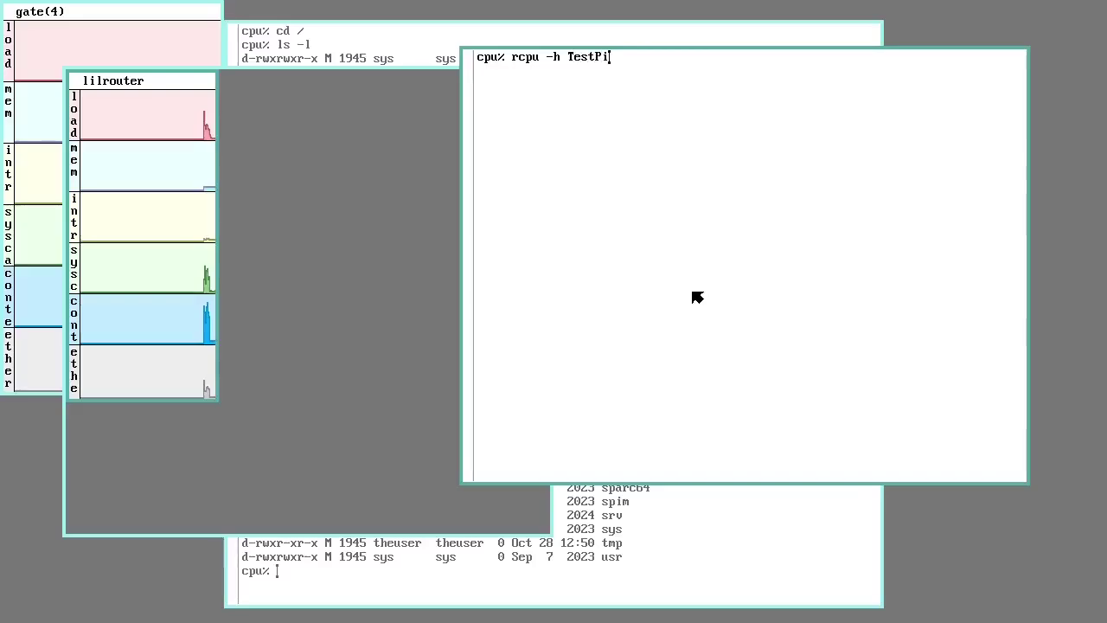
key("Return")
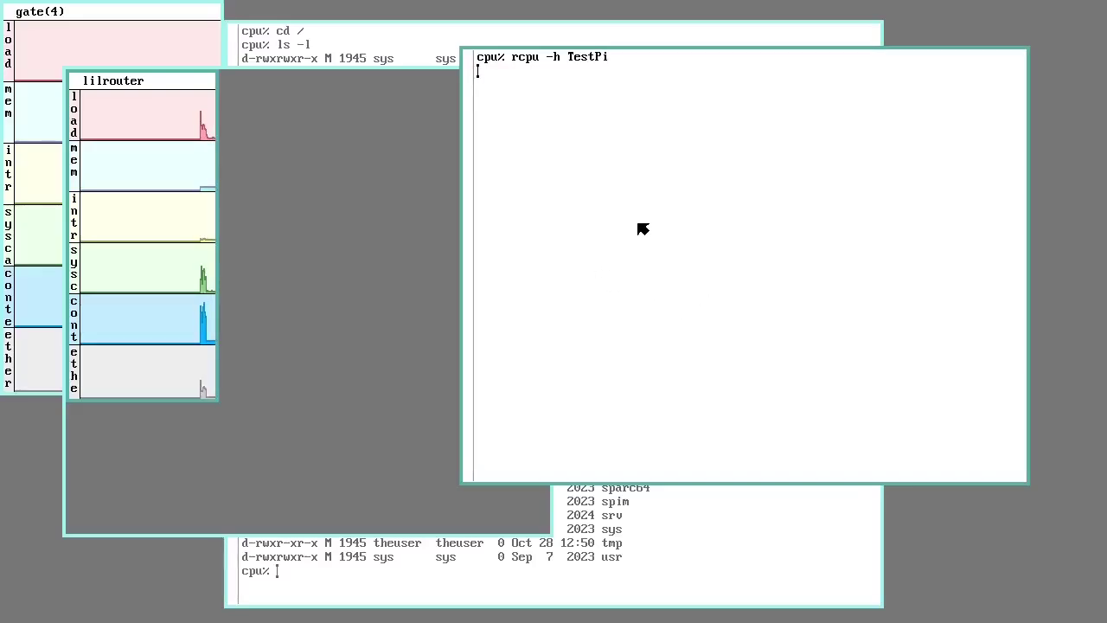
type("rio ")
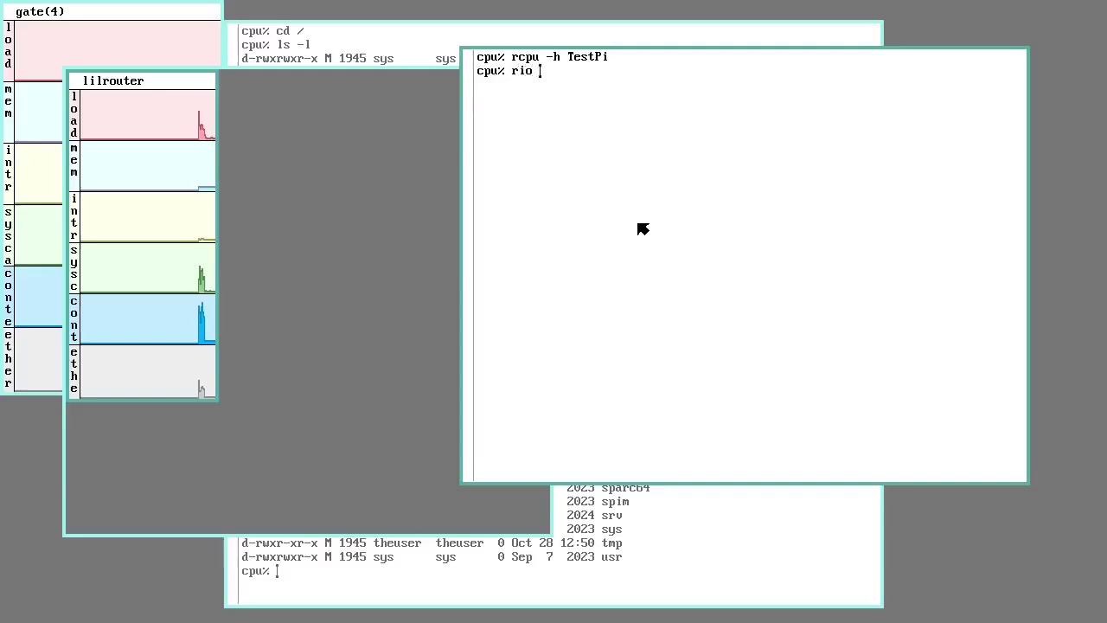
type("-s")
key("Return")
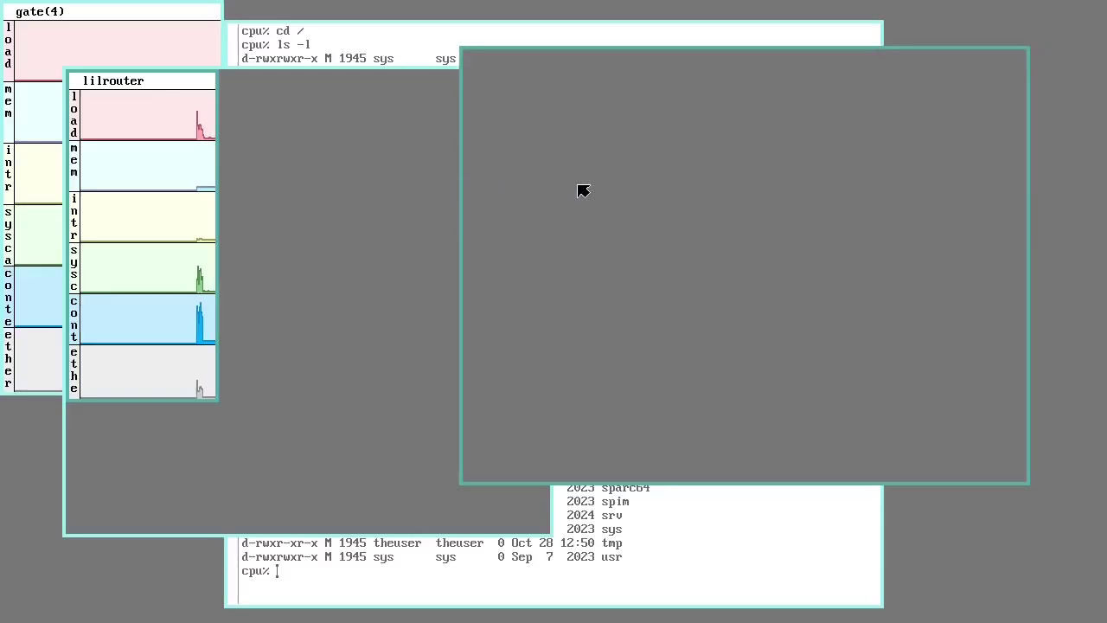
Sweep a window in the TestPi desktop and run stats -lmicse
left_click_drag(650, 385, 395, 40)
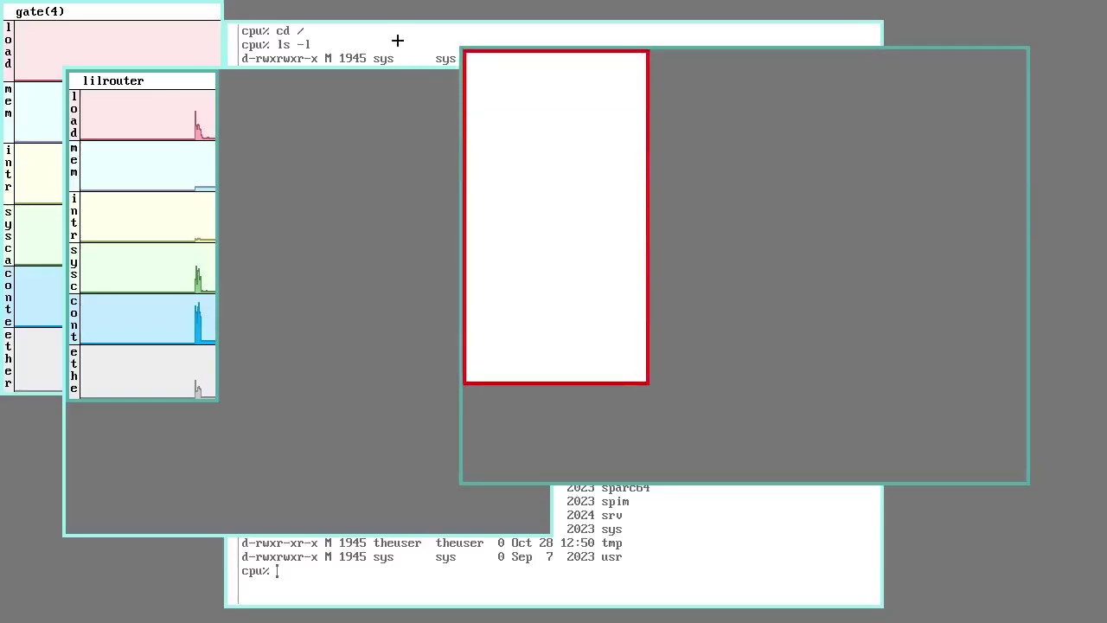
type("stats -")
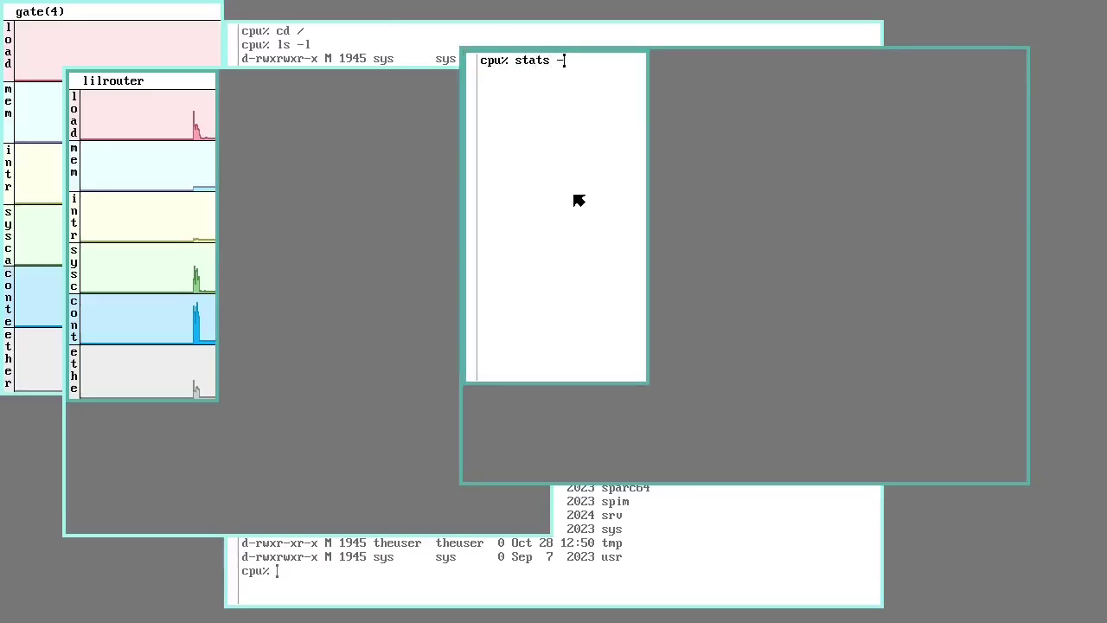
type("lmicse")
key("Return")
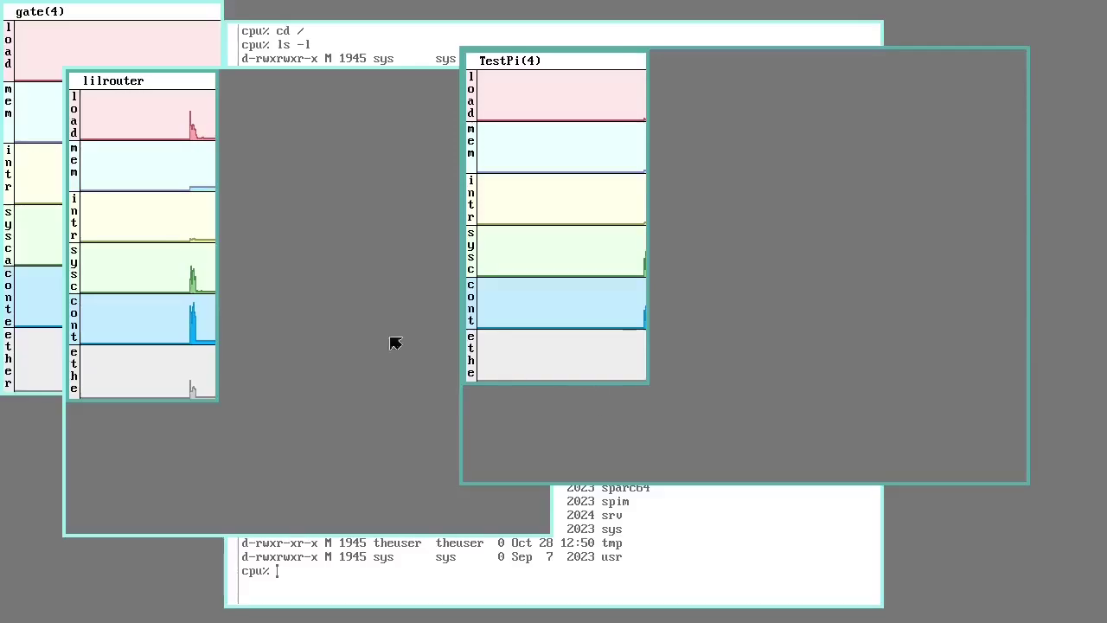
List /bin in the local shell window with lc /bin
left_click(346, 37)
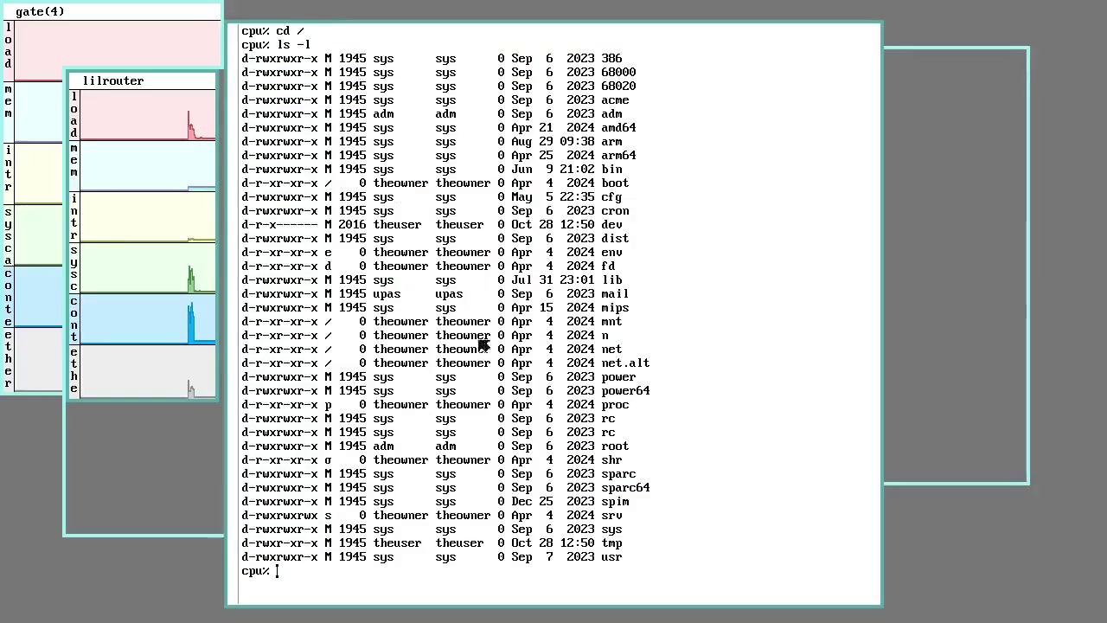
scroll(521, 423, "down", 5)
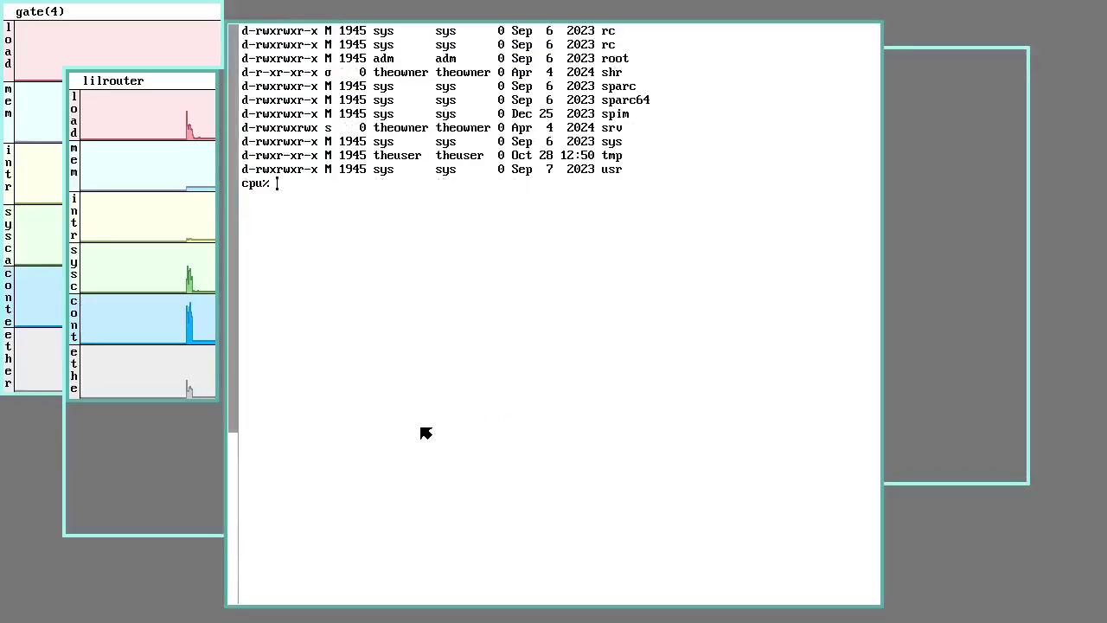
type("lc /bin")
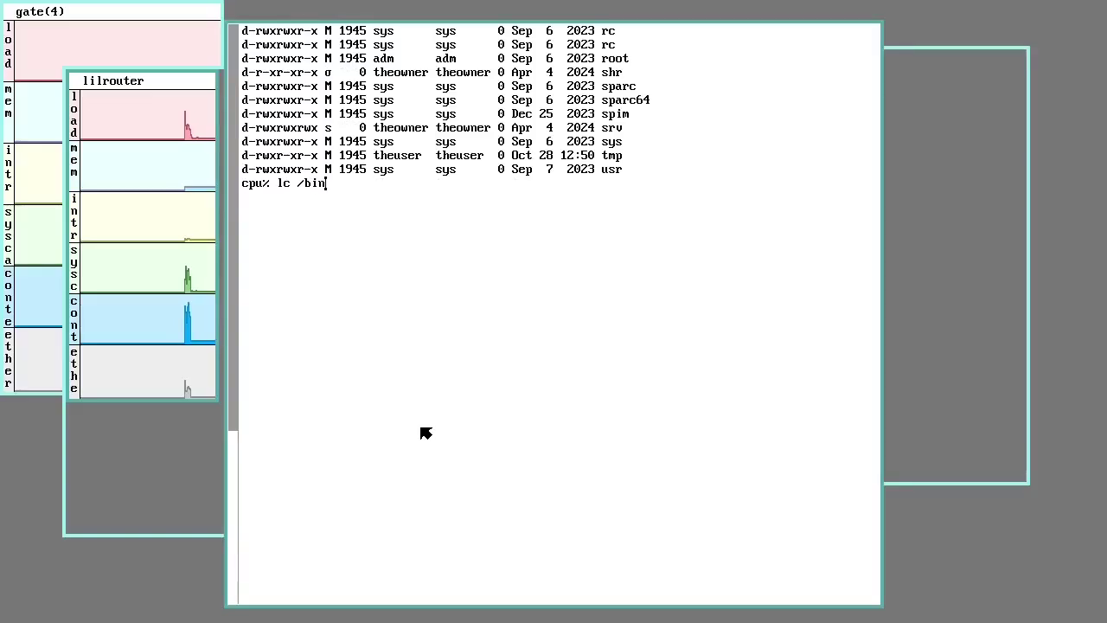
key("Return")
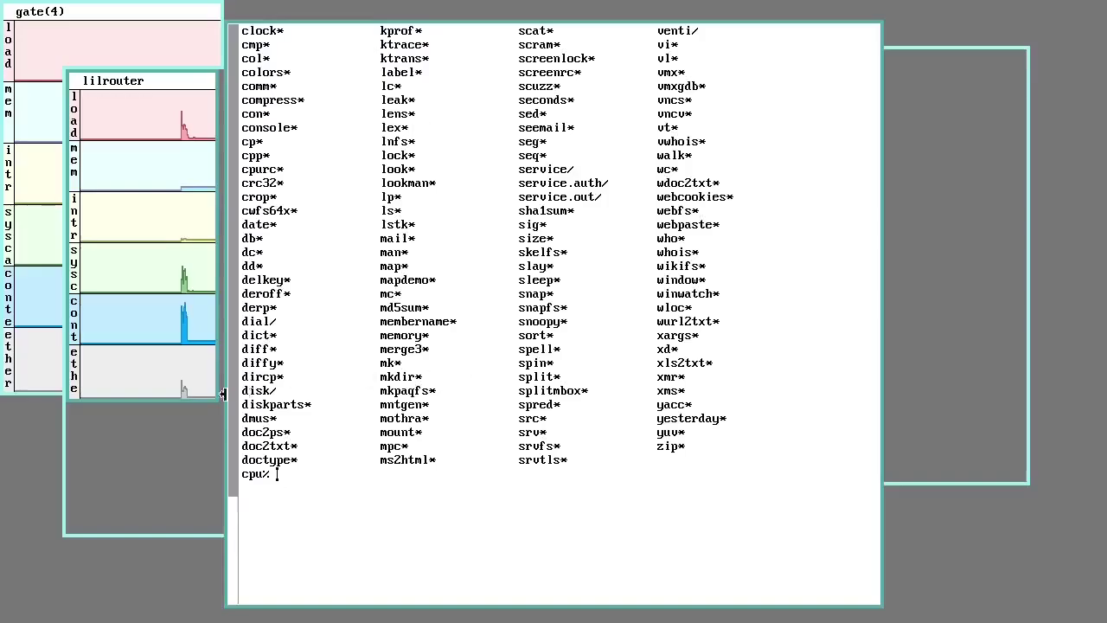
Open a new shell window in the lilrouter desktop and begin typing lc
left_click(186, 449)
right_click(463, 446)
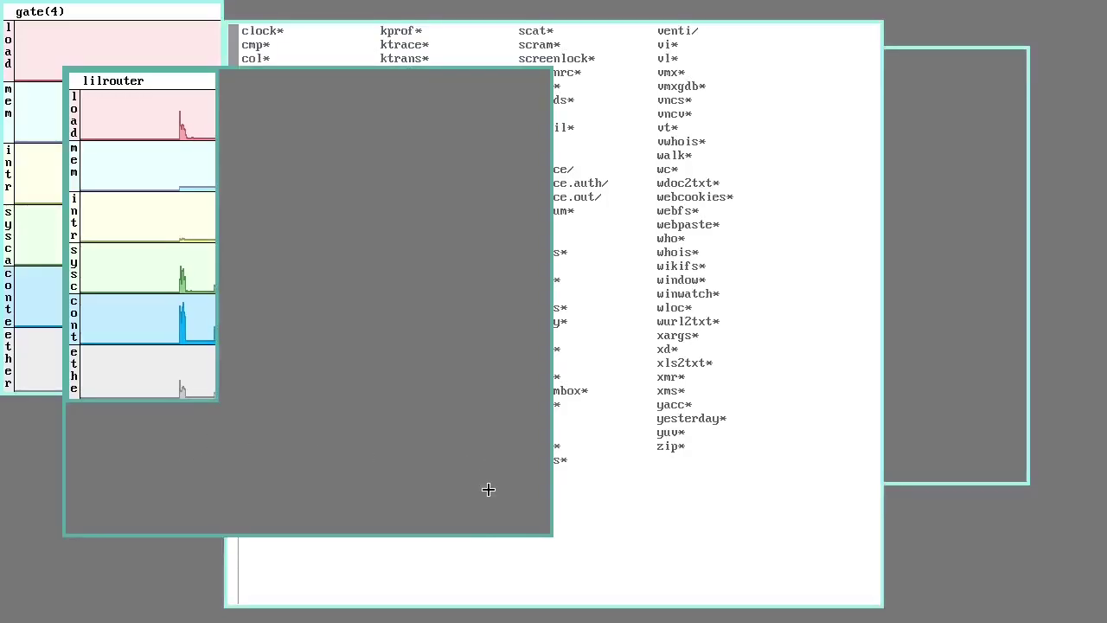
left_click_drag(487, 487, 129, 113)
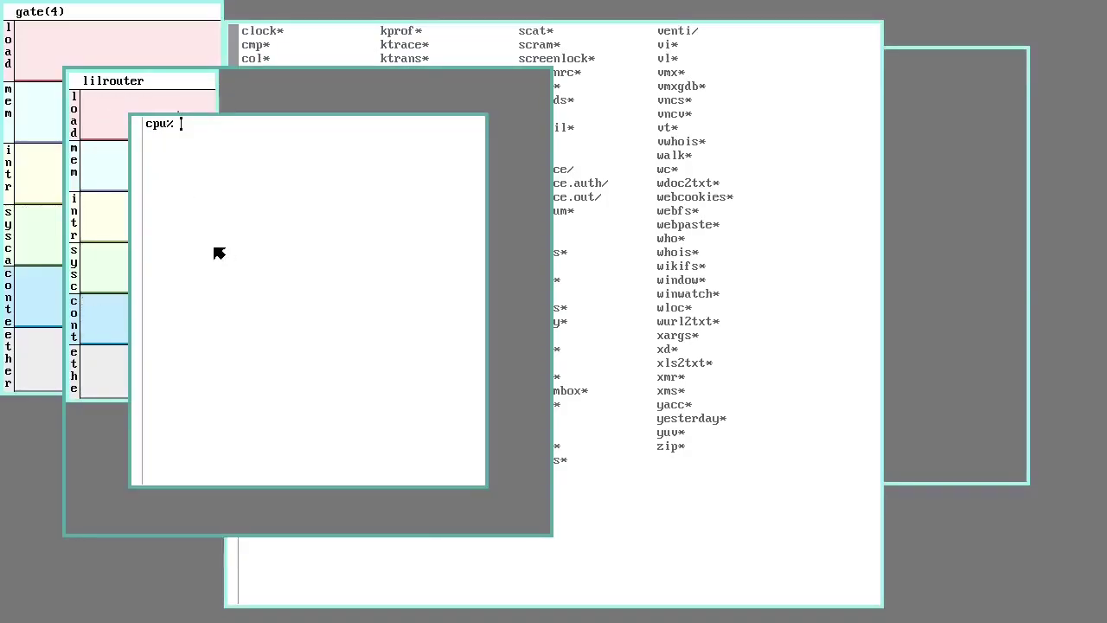
type("lc")
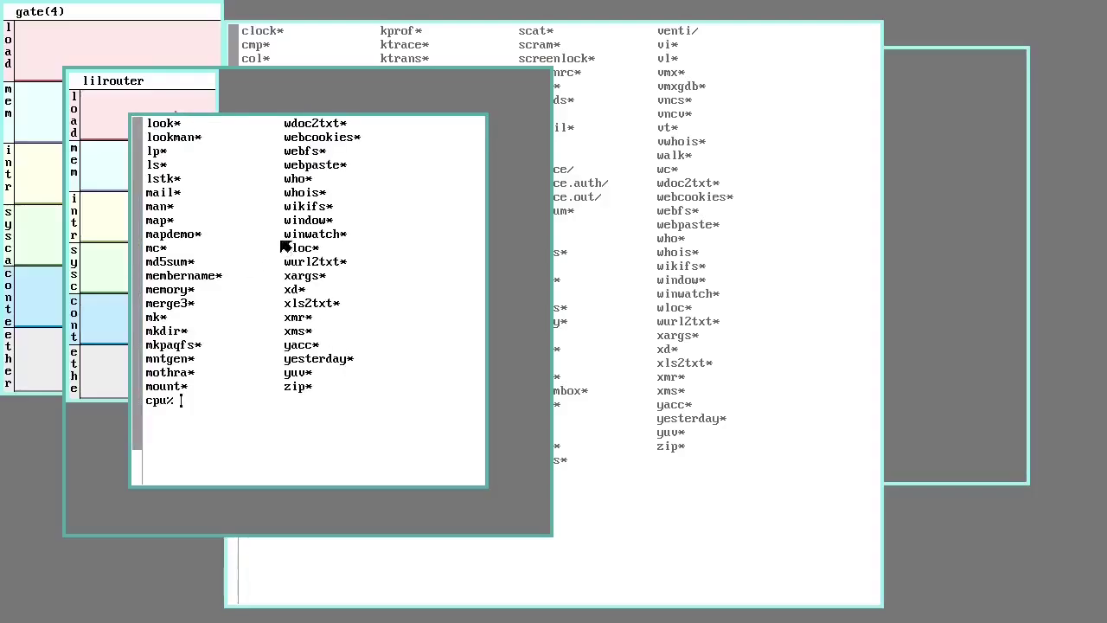
Open a new shell window inside the TestPi desktop
scroll(286, 242, "up", 10)
scroll(285, 241, "down", 8)
scroll(286, 240, "down", 3)
left_click(976, 273)
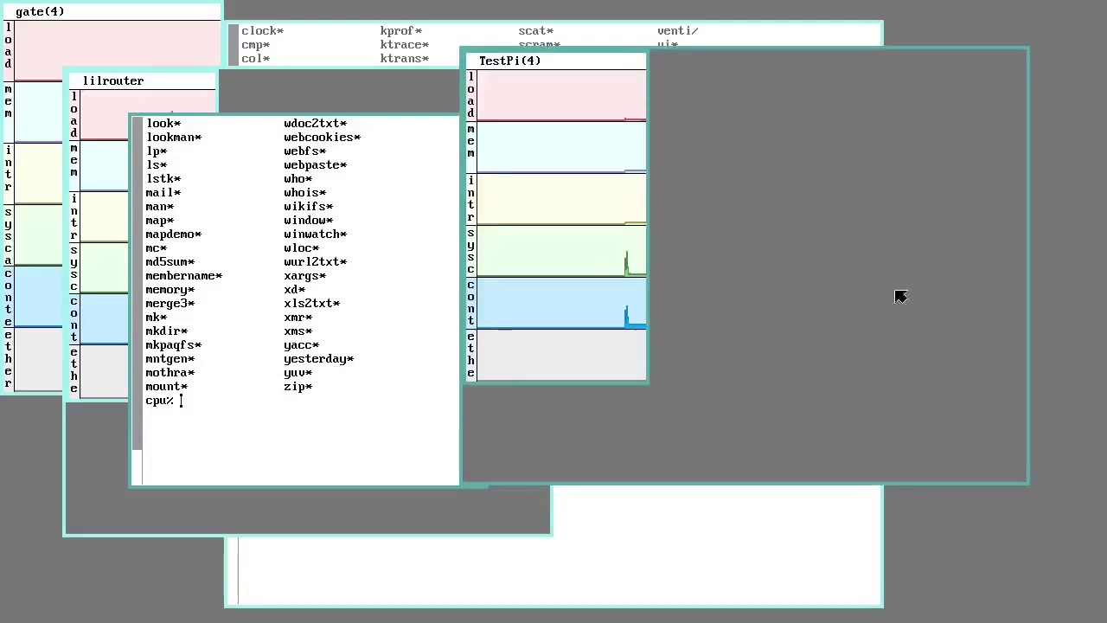
right_click(905, 151)
left_click_drag(959, 89, 554, 437)
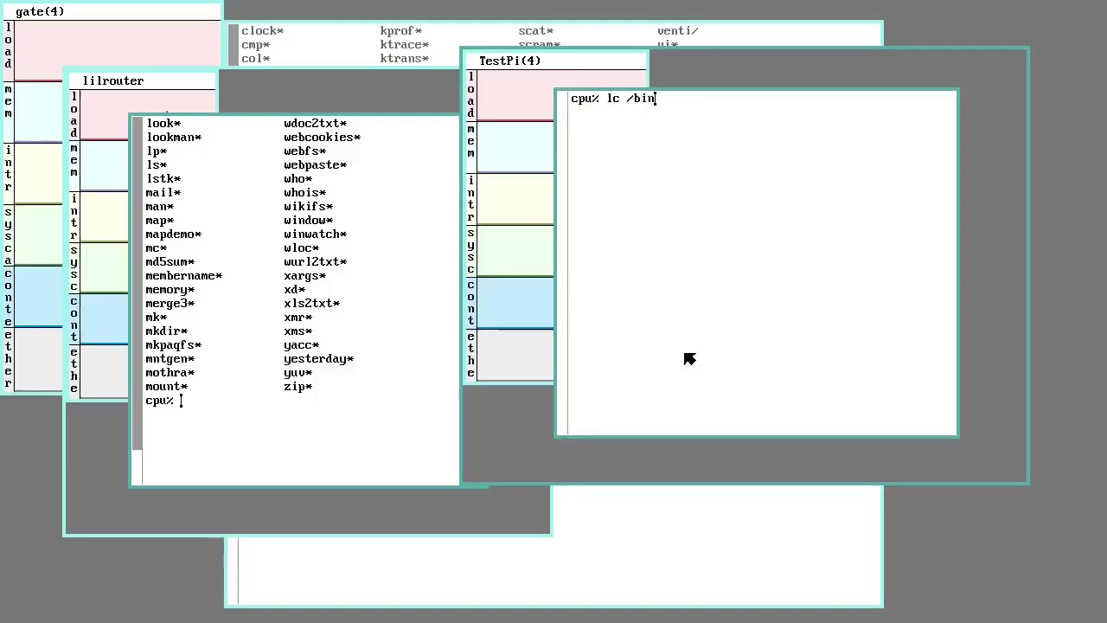
Run lc /bin in the TestPi shell, then bring the local shell back to front
type("lc /bin")
key("Return")
scroll(705, 285, "up", 5)
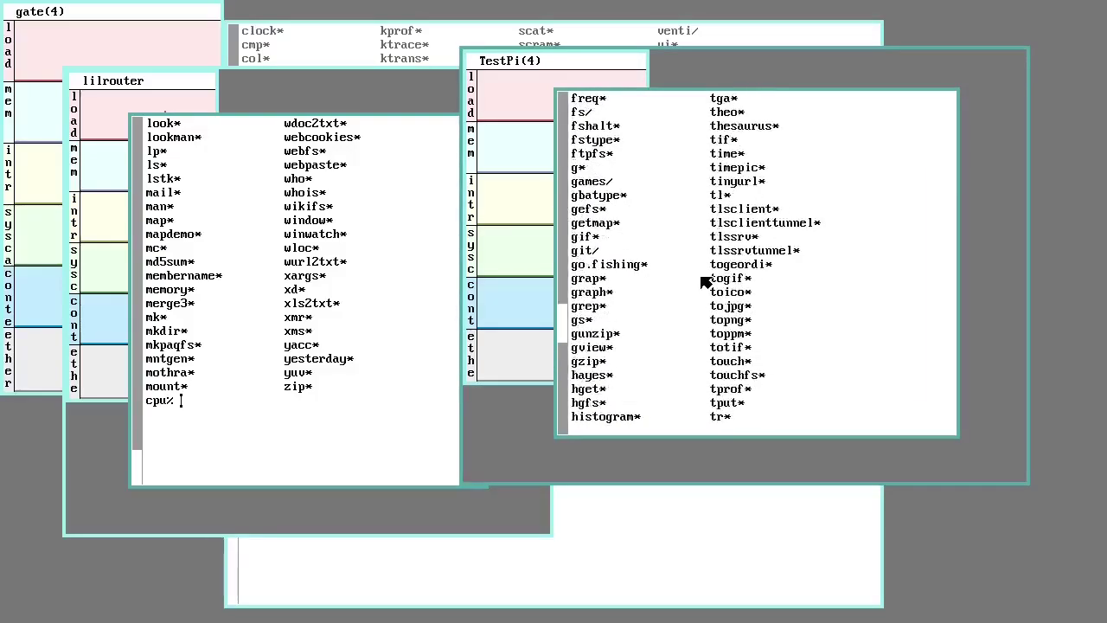
scroll(708, 285, "down", 4)
scroll(709, 286, "down", 3)
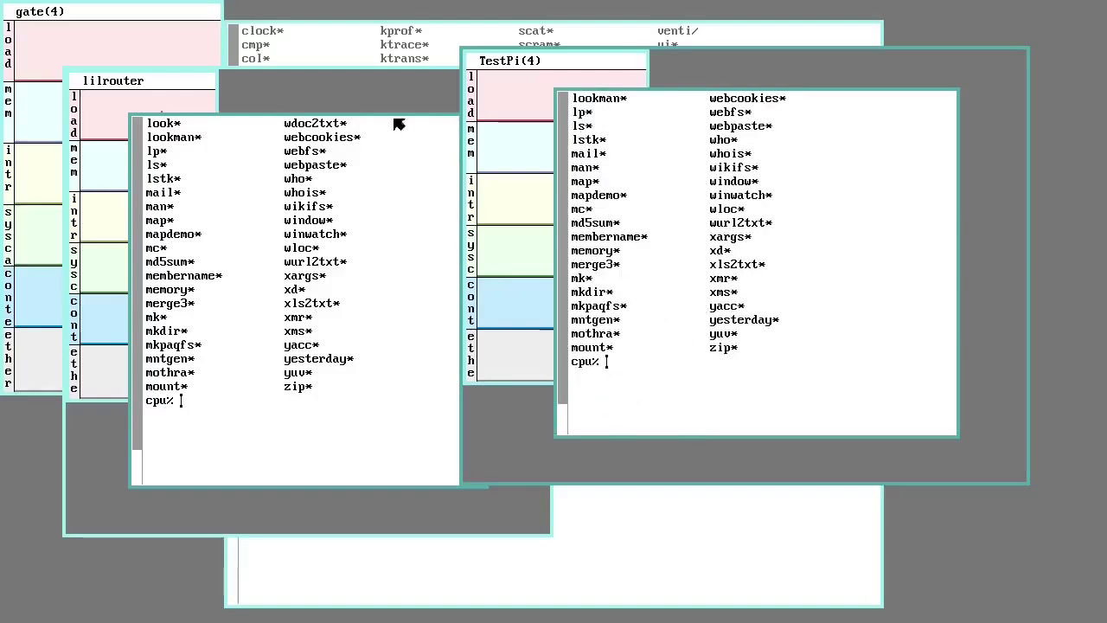
left_click(328, 51)
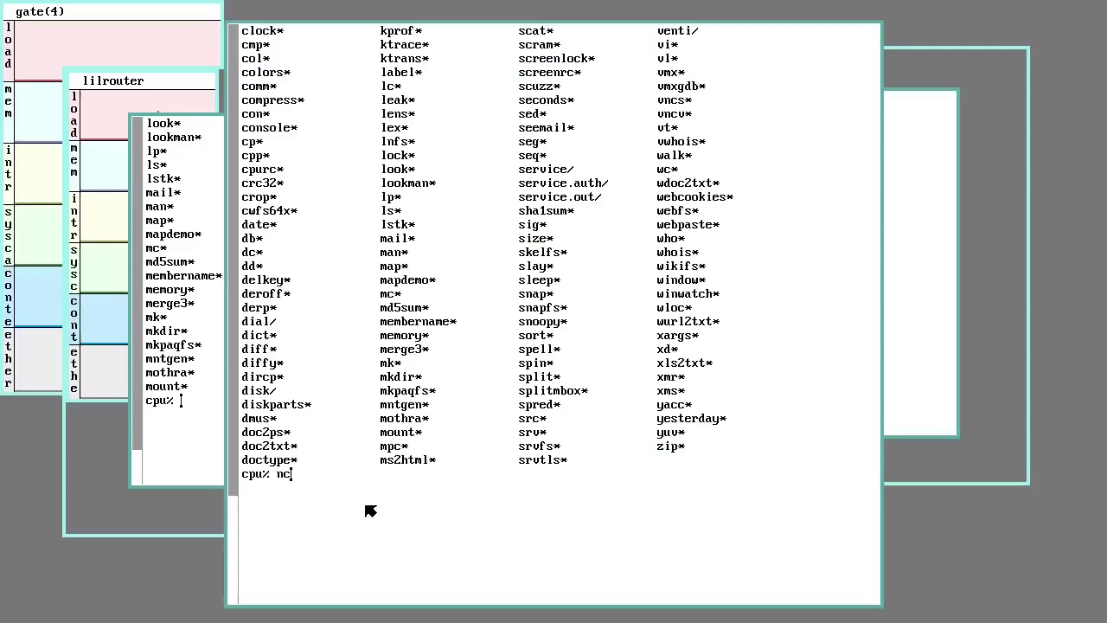
Print the local namespace with ns and select the bind /amd64/bin /bin line
type("ns")
key("Return")
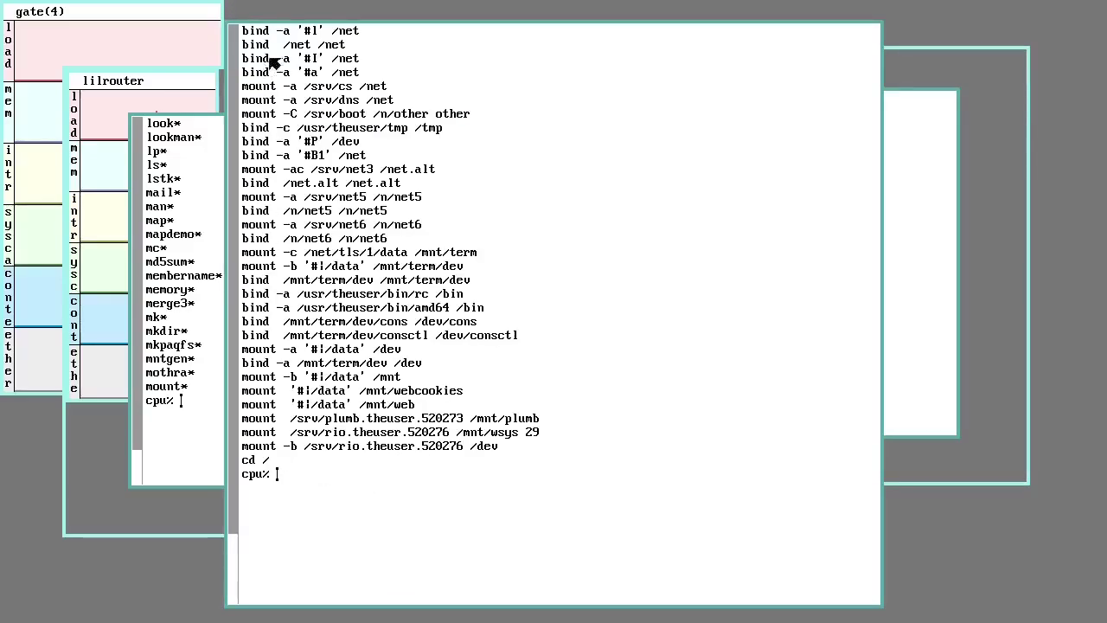
scroll(370, 50, "up", 5)
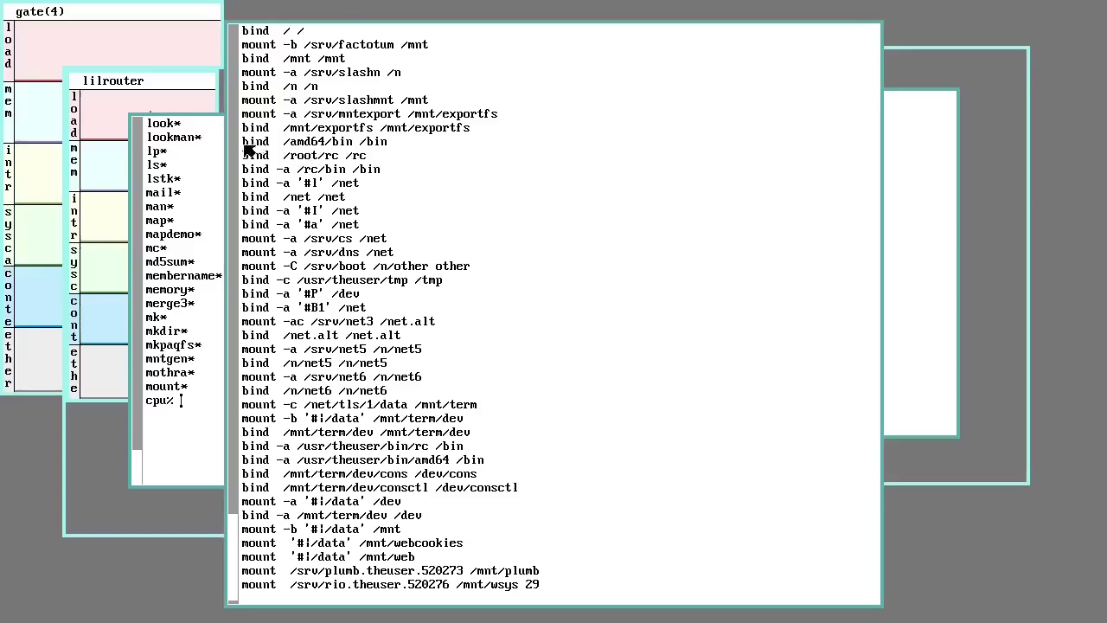
left_click_drag(246, 144, 415, 147)
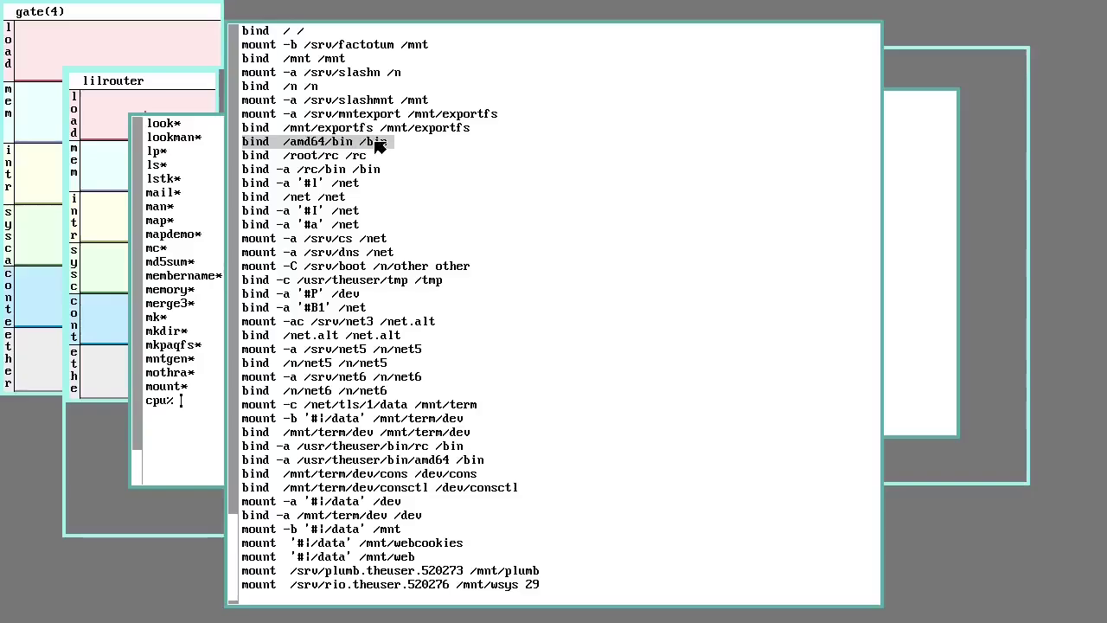
List the lilrouter shell's namespace and highlight its /spim/bin onto /bin binding
left_click(211, 409)
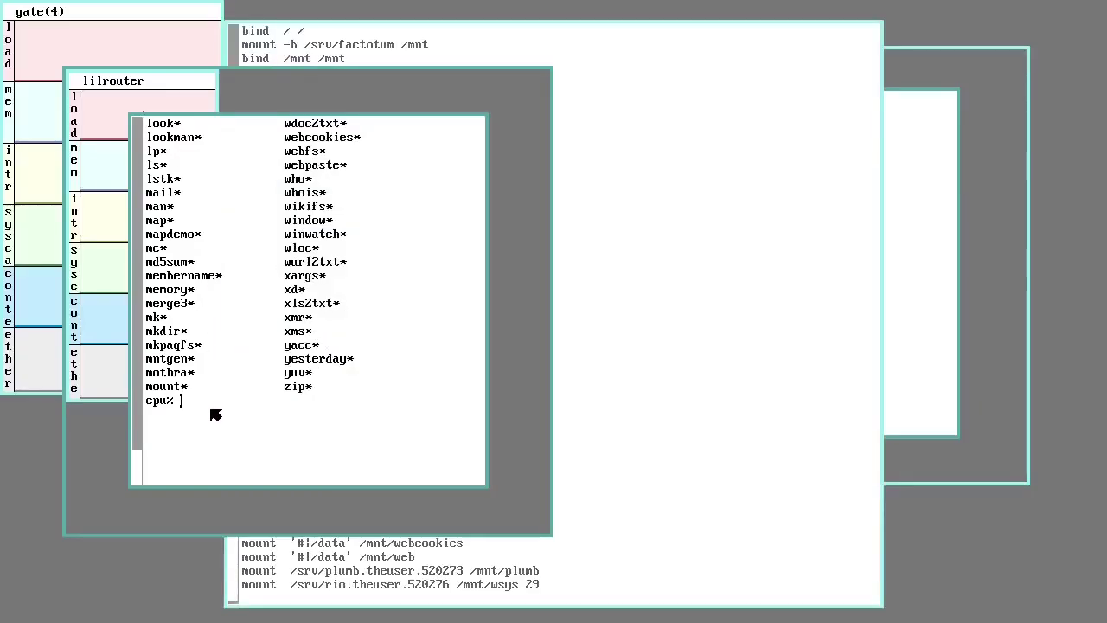
type("nc")
key("Return")
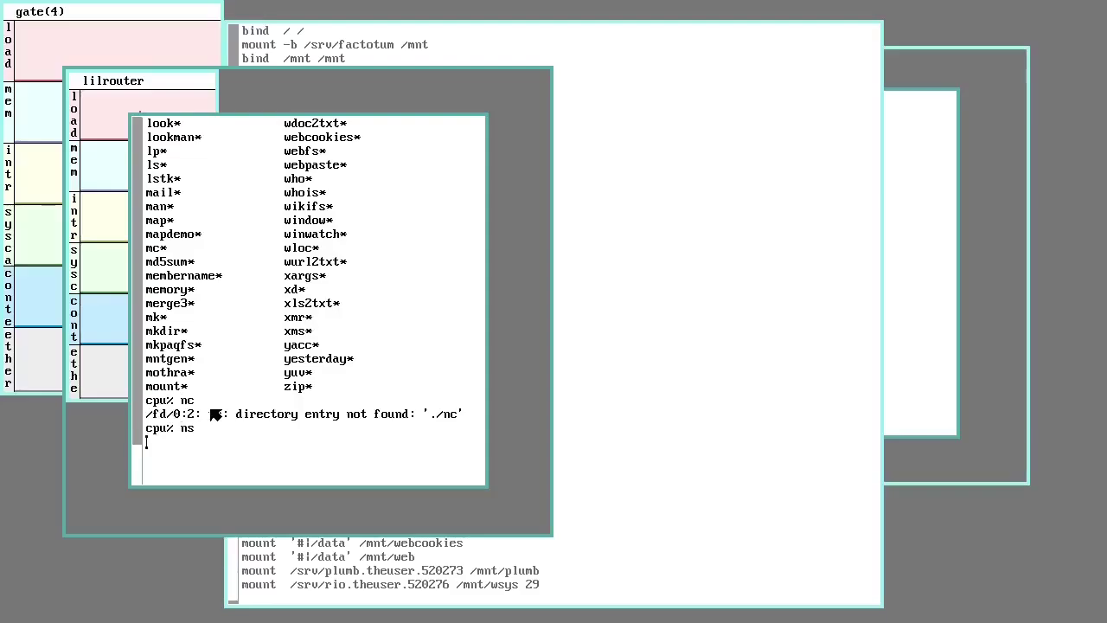
scroll(243, 165, "up", 2)
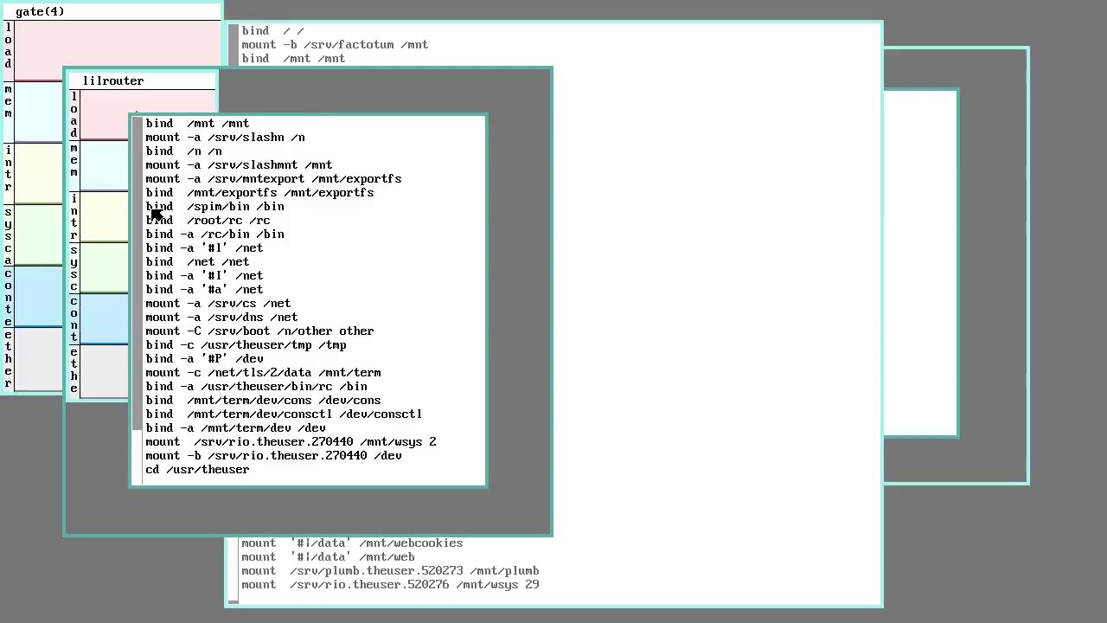
left_click_drag(151, 209, 317, 215)
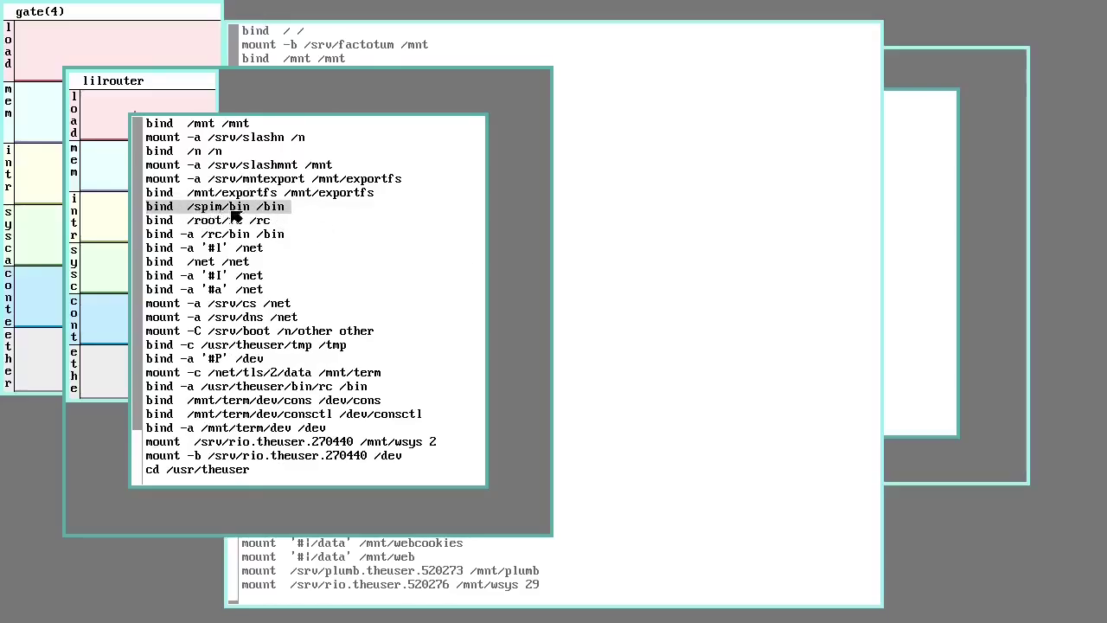
Run ns in the TestPi window and mark the 'bind /arm64/bin /bin' line
left_click(900, 207)
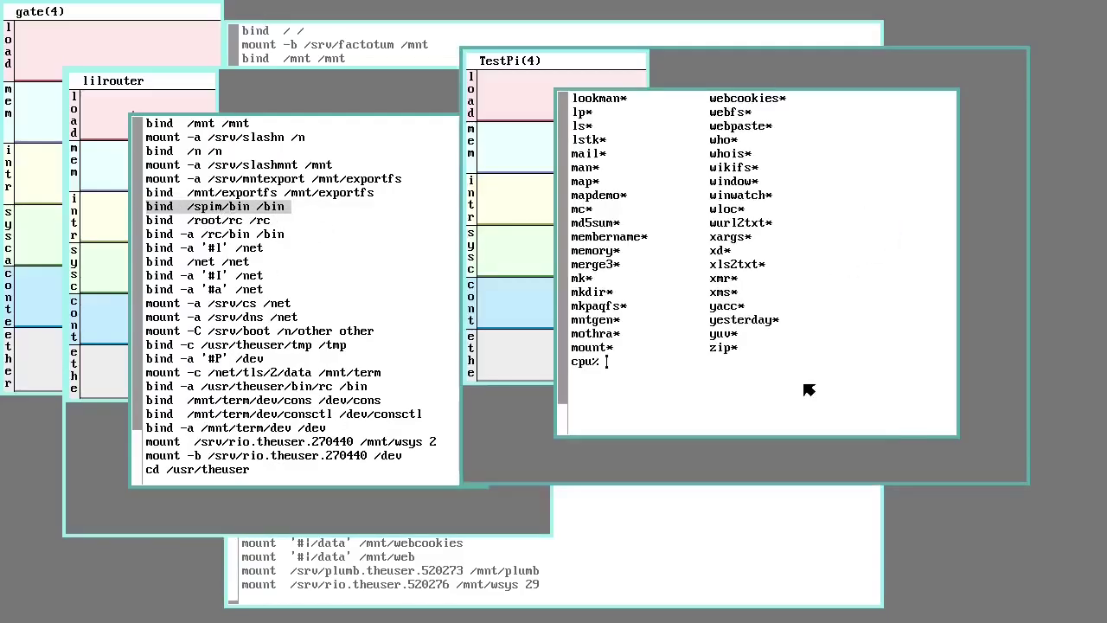
type("ns")
key("Return")
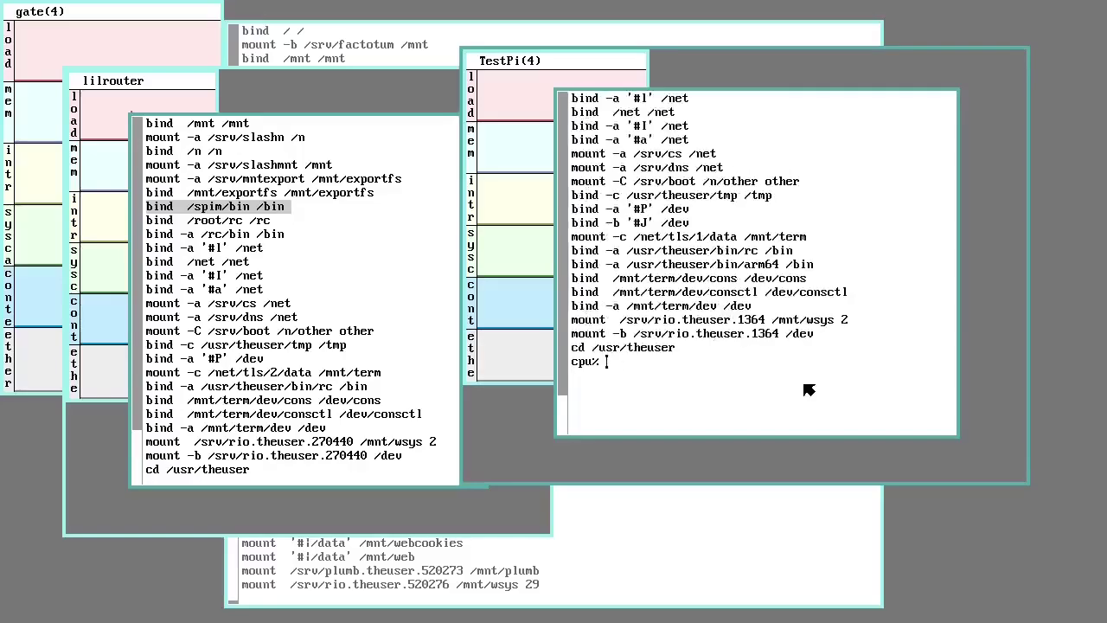
scroll(682, 132, "up", 2)
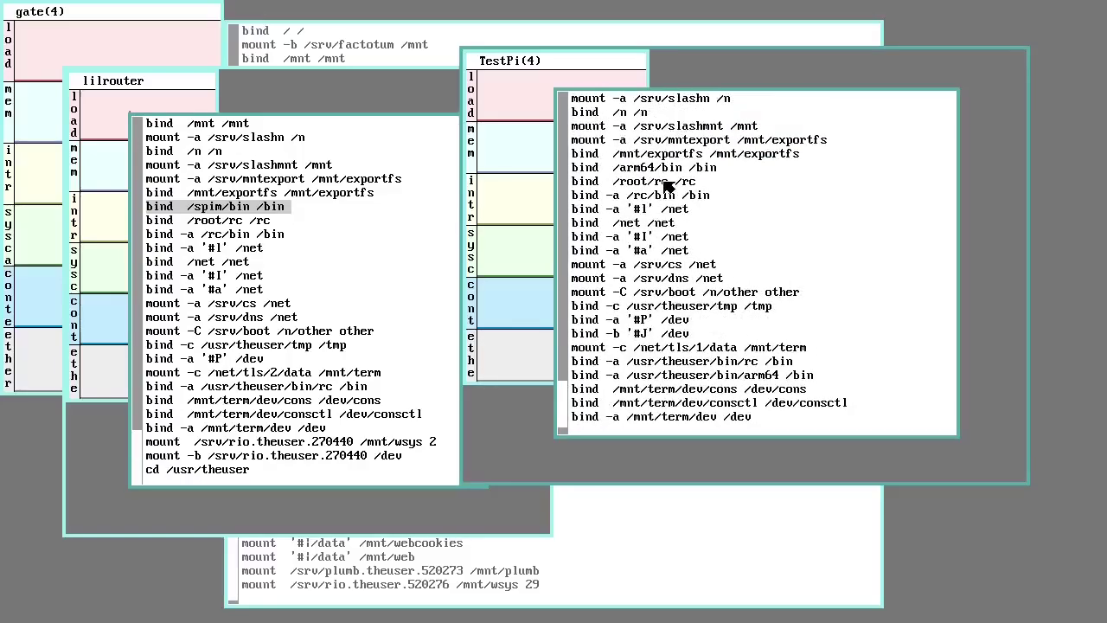
double_click(574, 167)
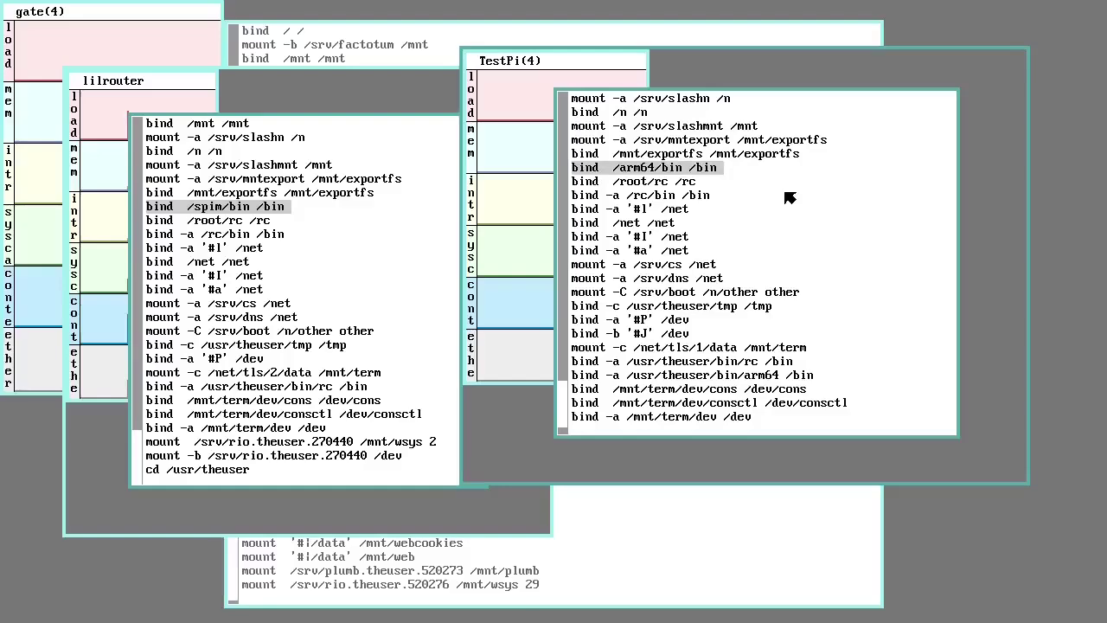
left_click(732, 182)
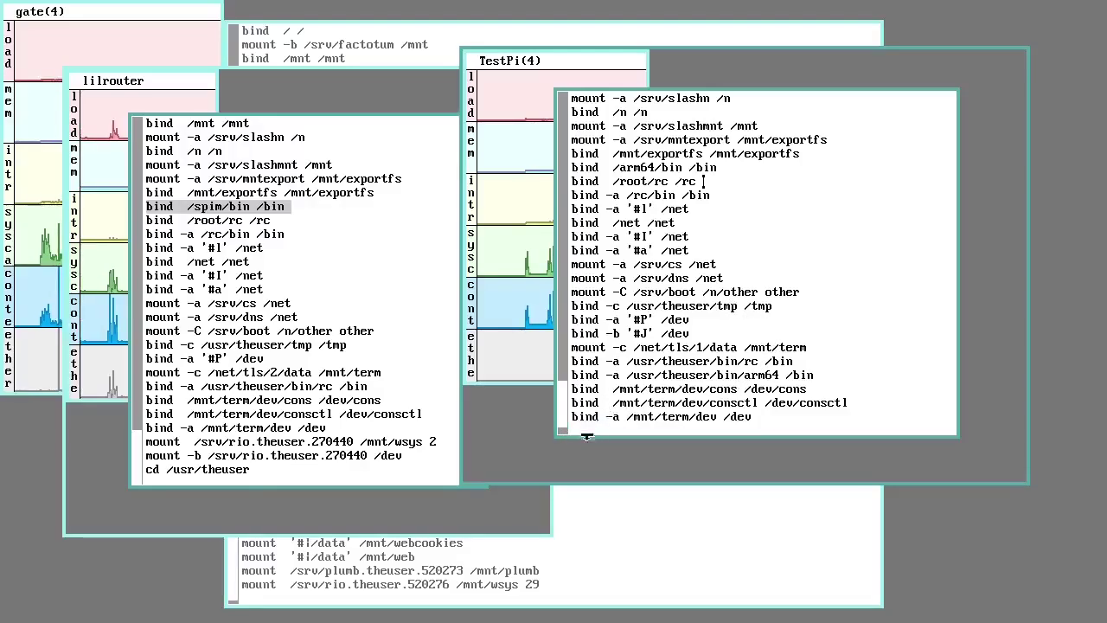
scroll(779, 290, "down", 3)
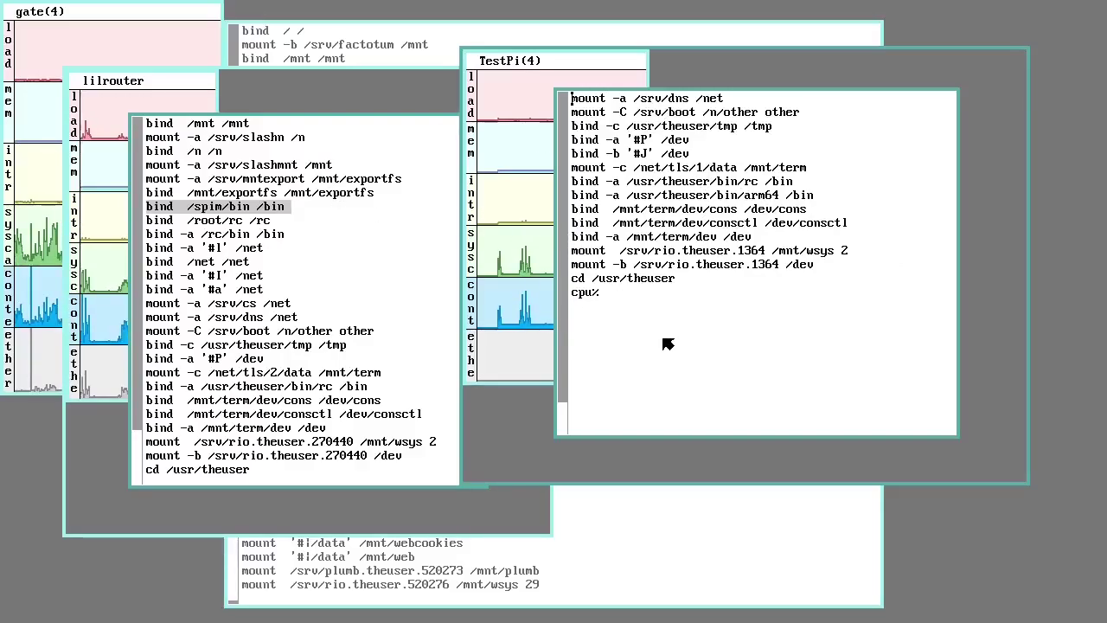
left_click(763, 367)
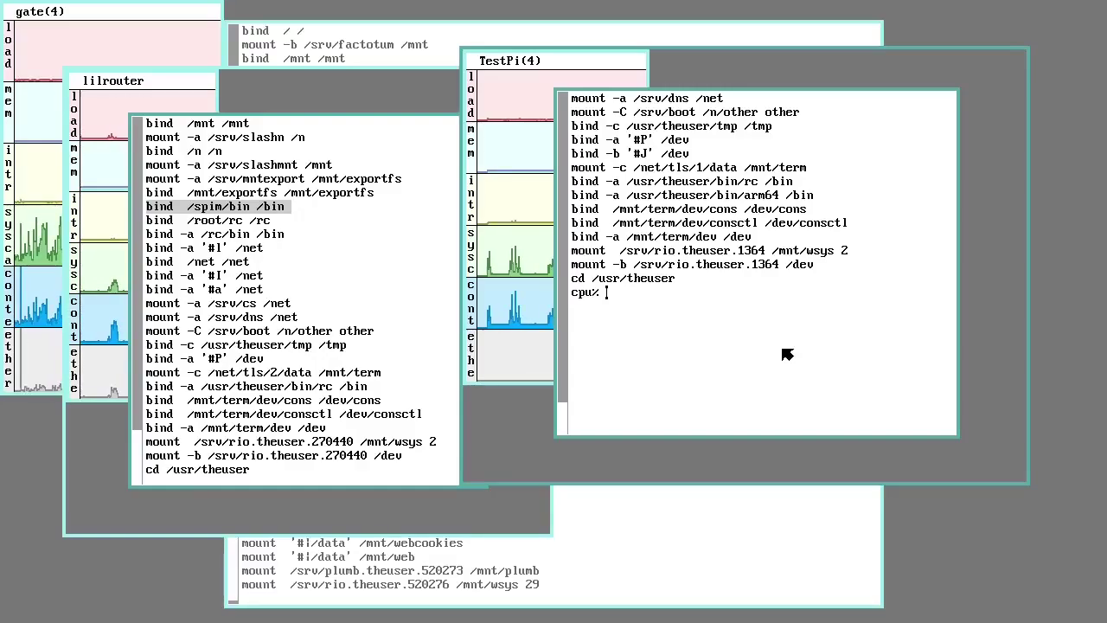
Run rimport -b sound '#A' /dev to import the sound machine's audio device
type("rimport ")
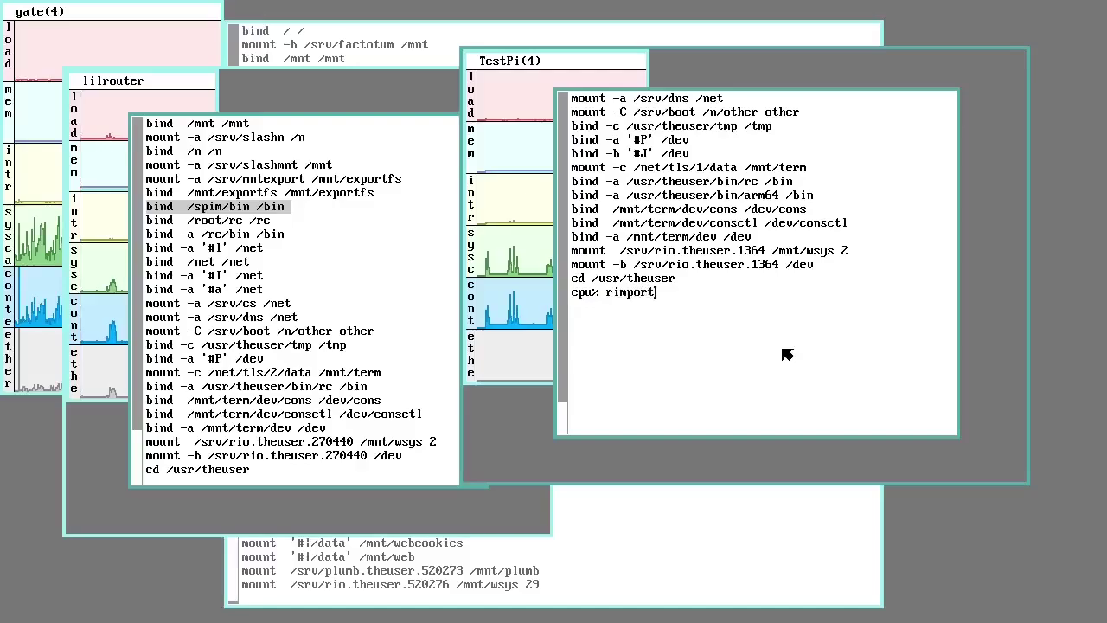
type("-b ")
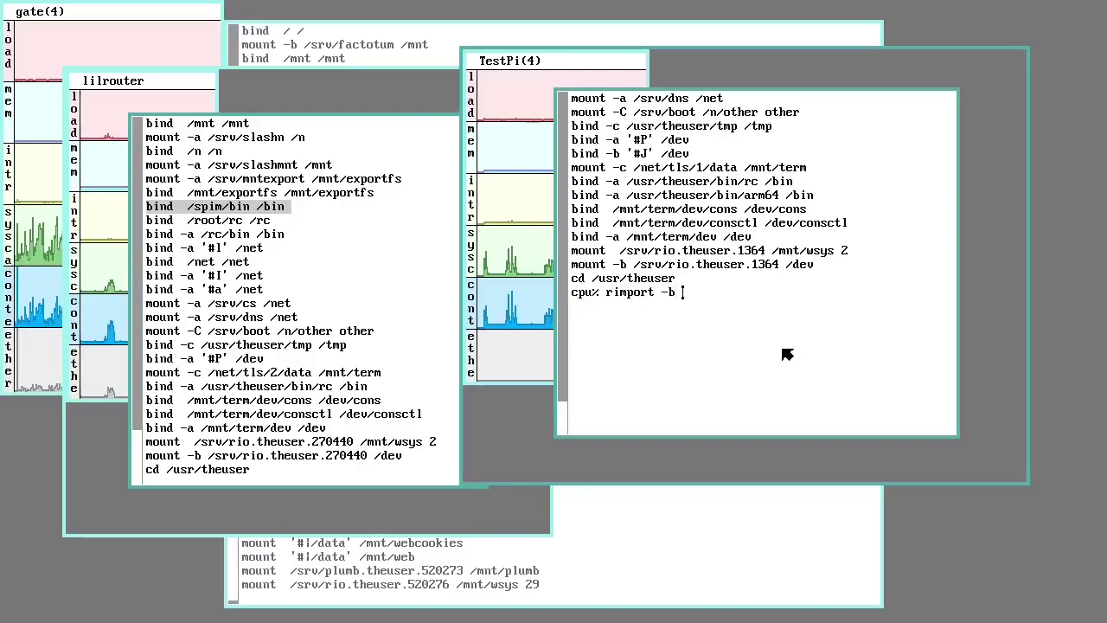
type("sound ")
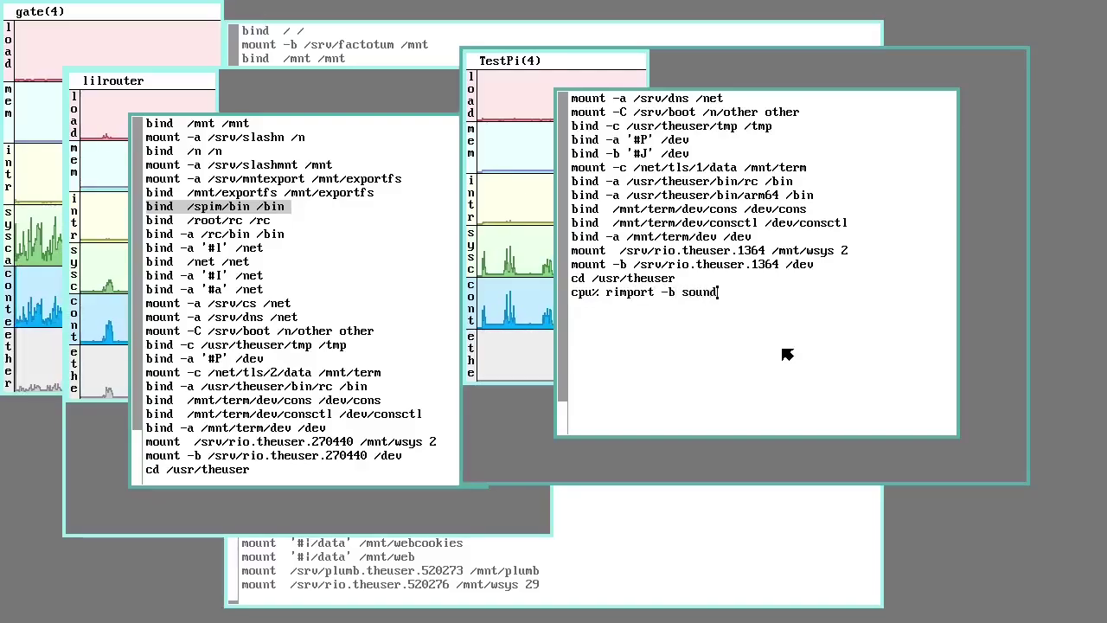
type("'")
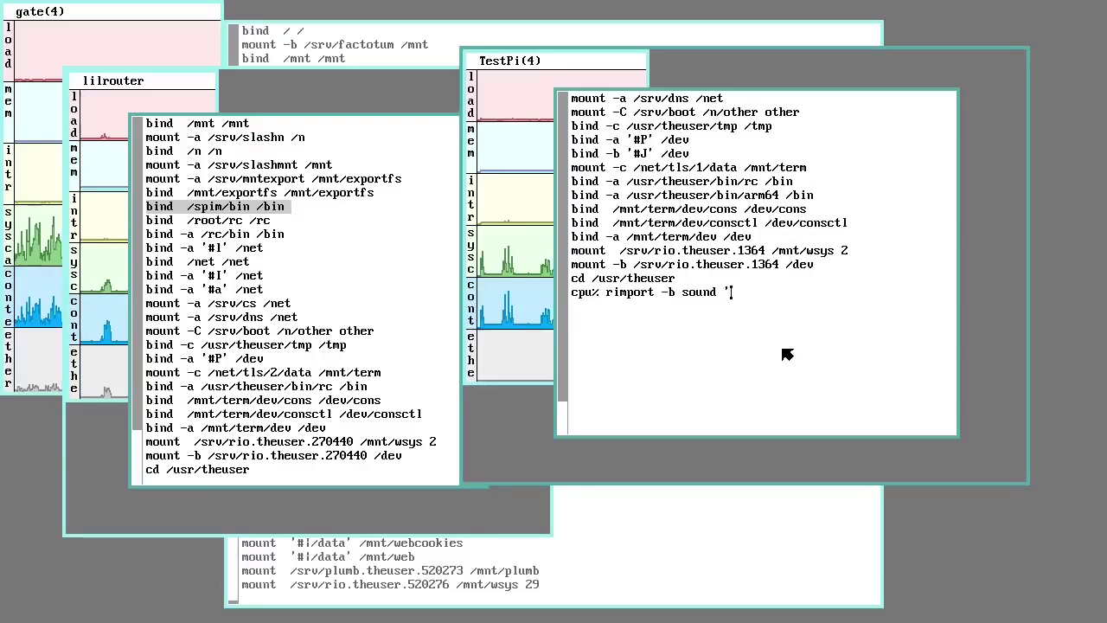
type("#A' ")
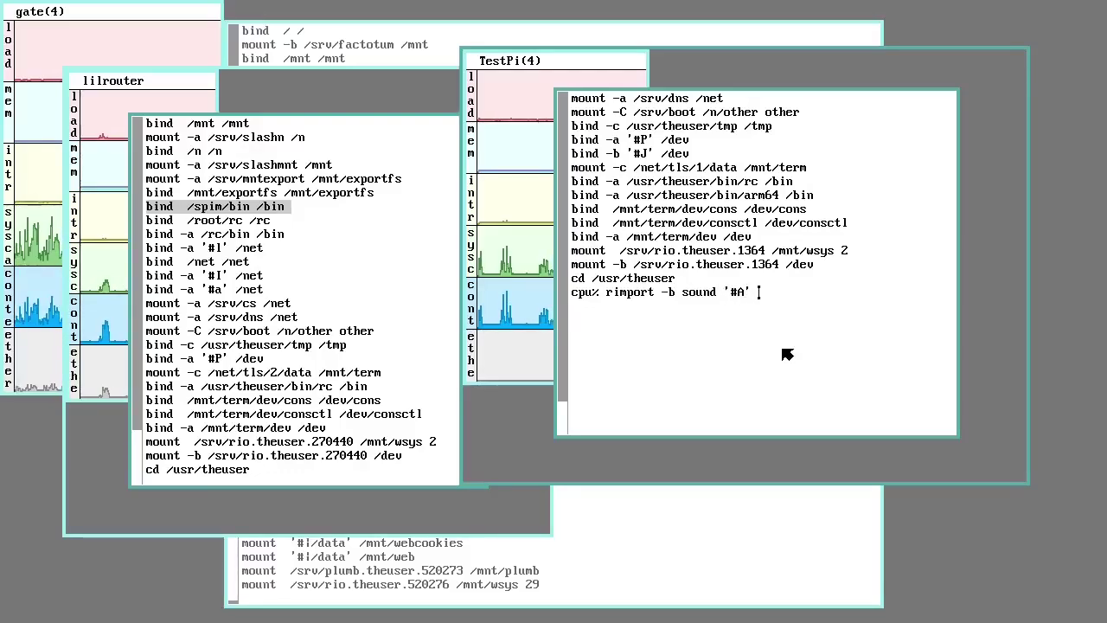
type("/dev")
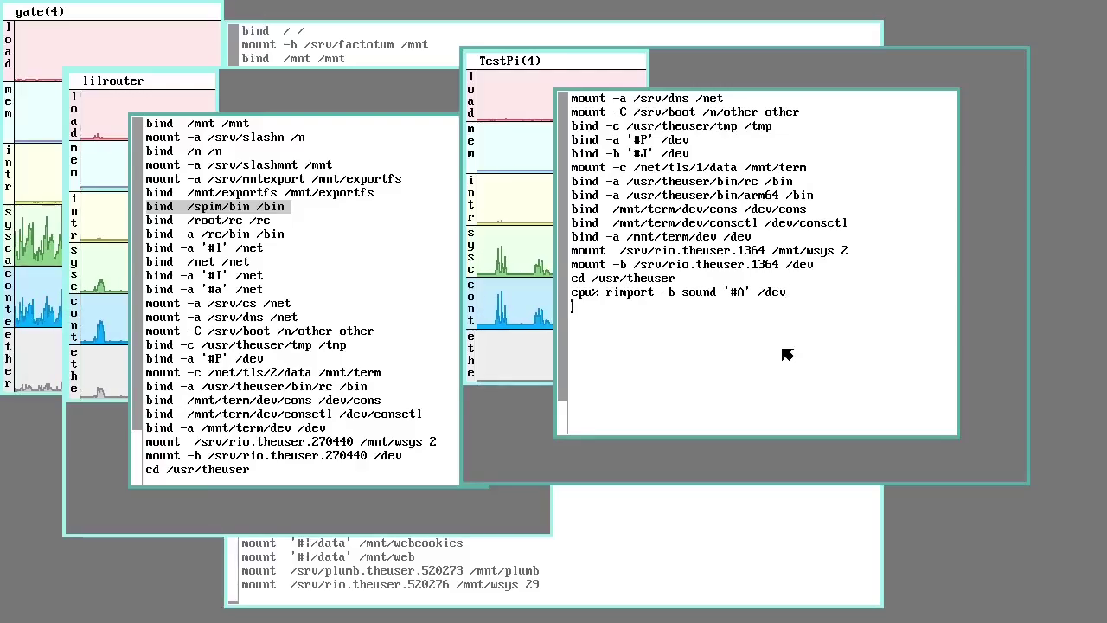
key("Return")
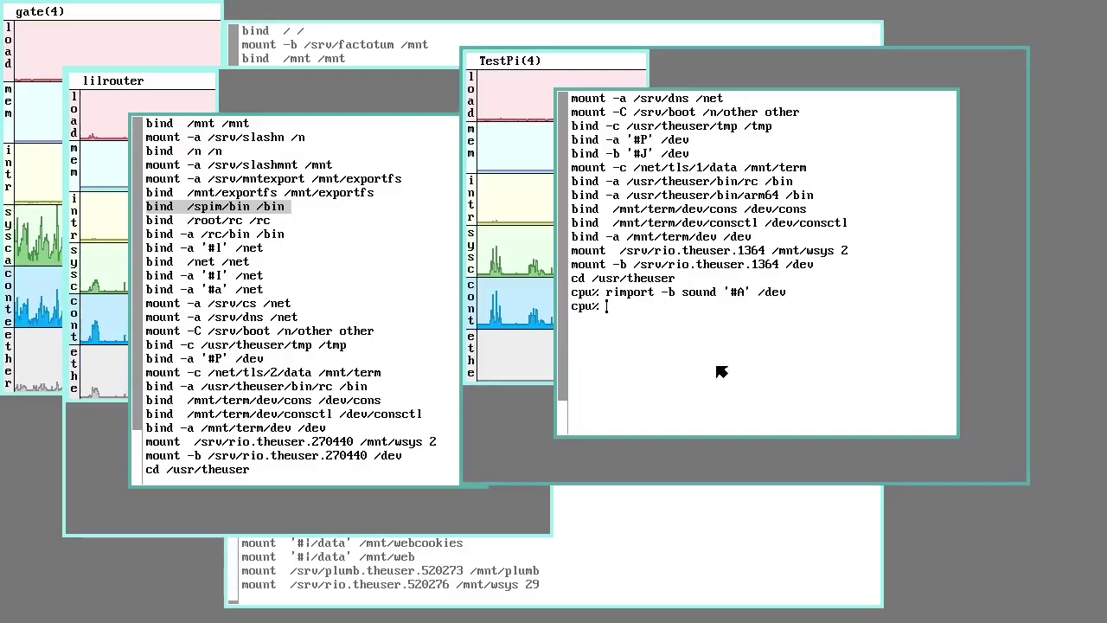
Run lc /dev and scroll the listing to confirm audio, audioctl and audiostat appear
type("lc /dev")
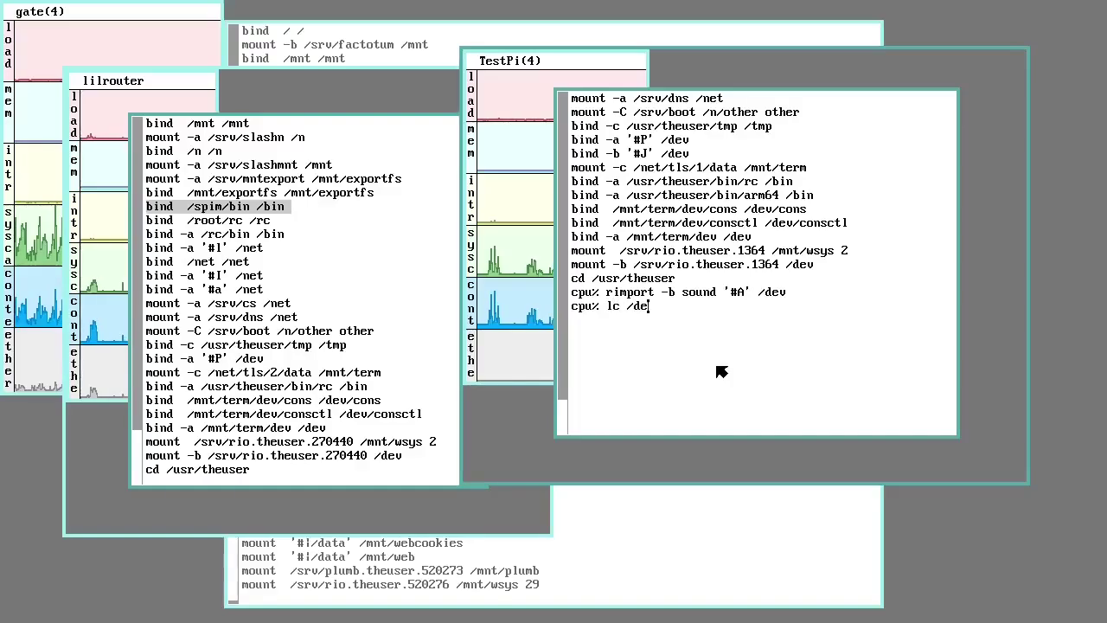
key("Return")
scroll(608, 156, "up", 5)
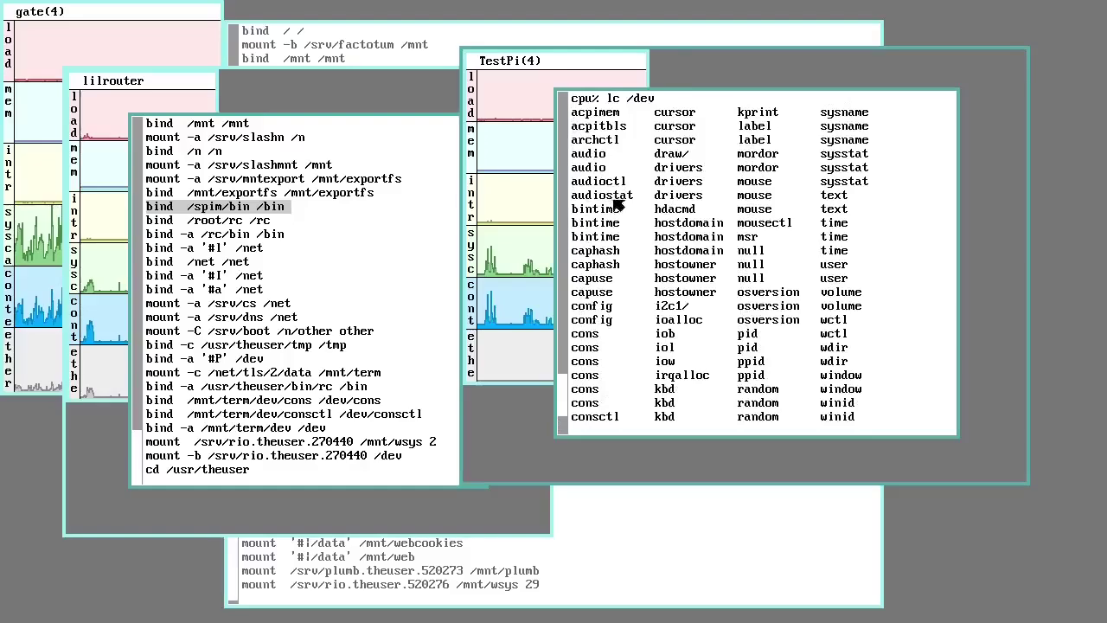
scroll(636, 346, "down", 5)
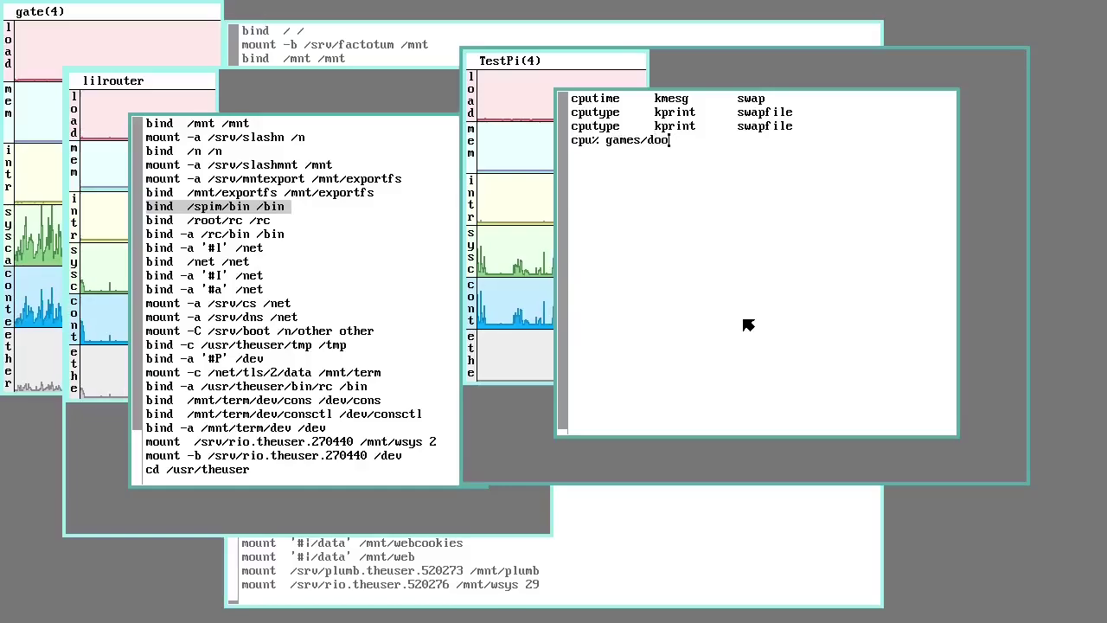
Launch games/doom in the TestPi window
key("Return")
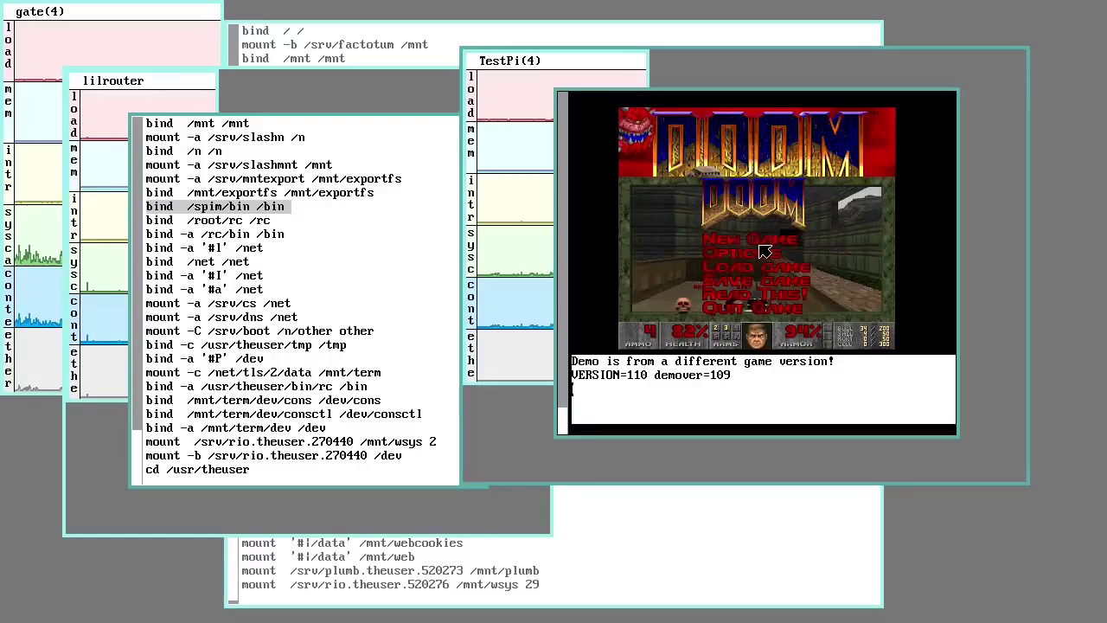
Quit DOOM, then create a new terminal window over the TestPi window
key("Delete")
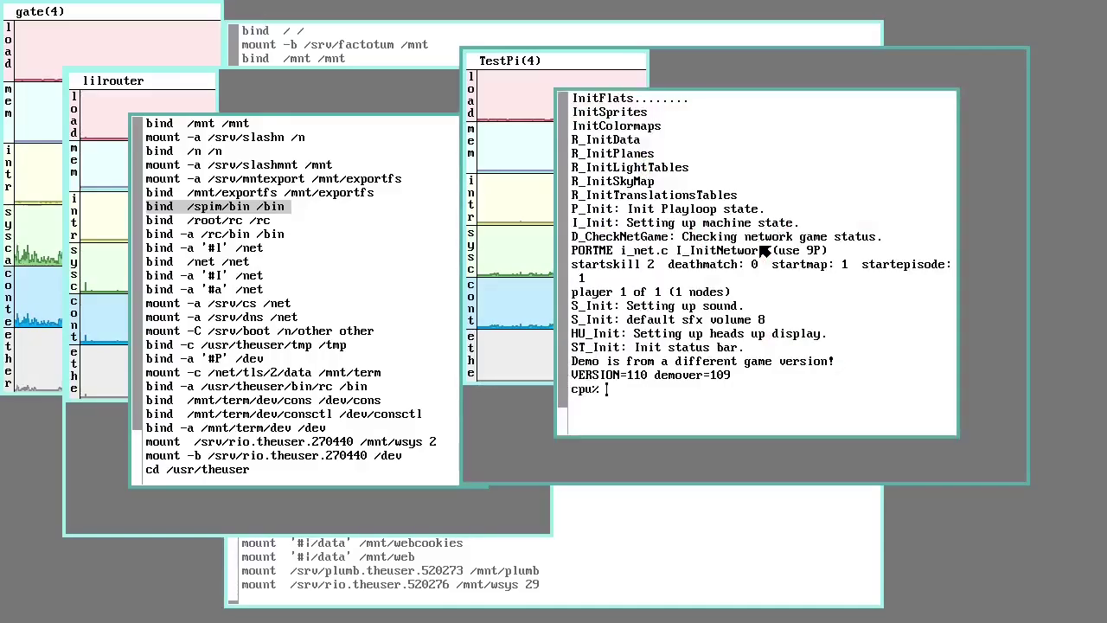
right_click(960, 177)
left_click(984, 128)
left_click_drag(1000, 163, 516, 476)
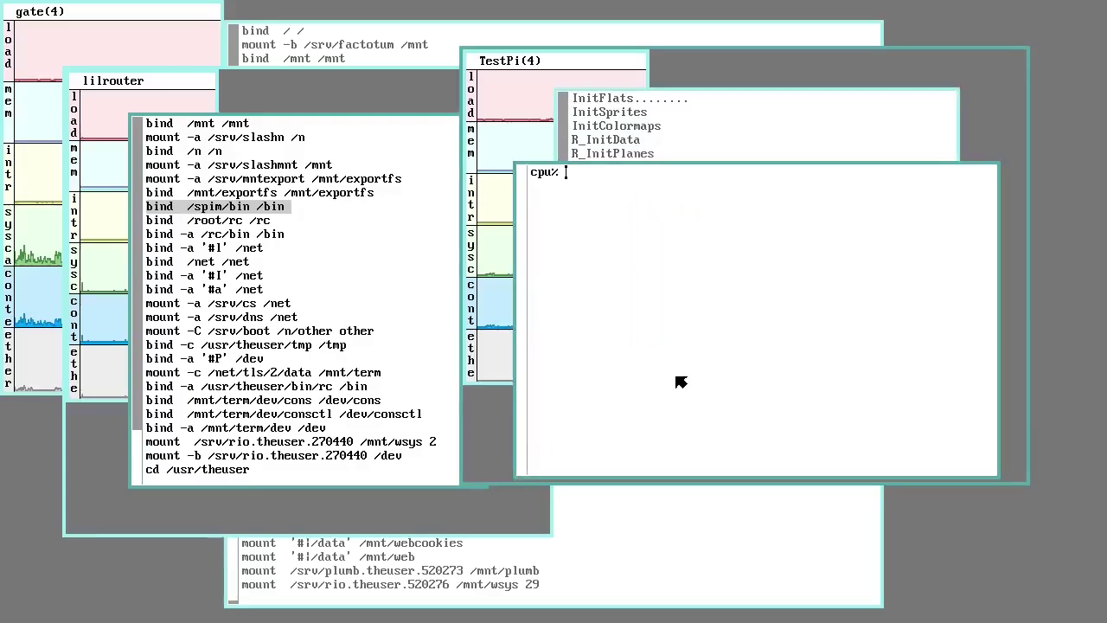
In the new window, run ns and games/doom, then quit DOOM from its menu
type("ns")
key("Return")
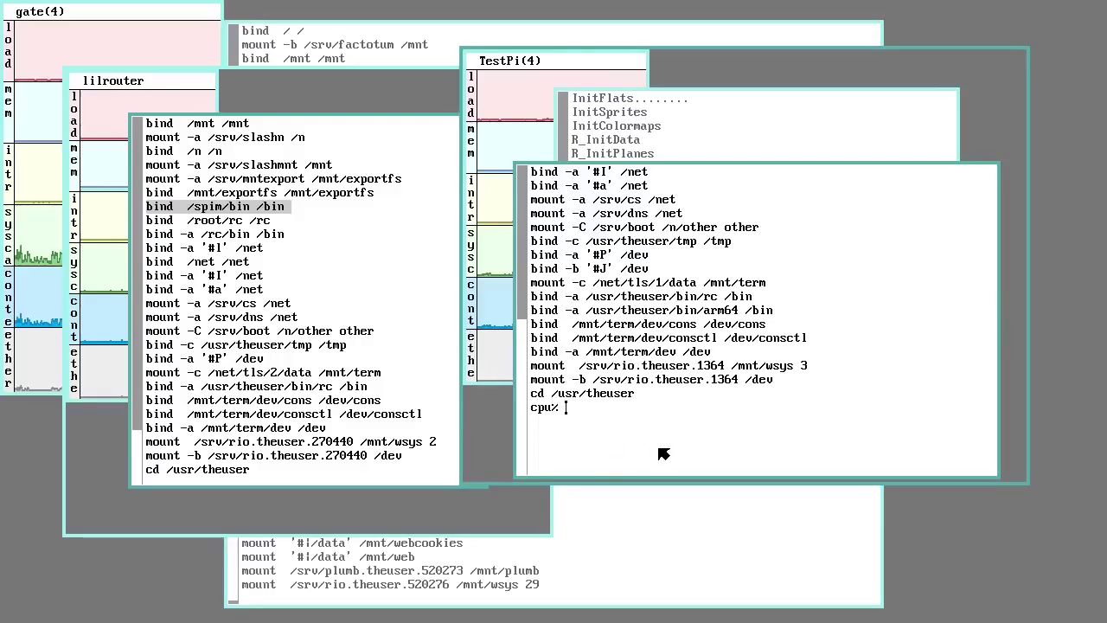
type("games/do")
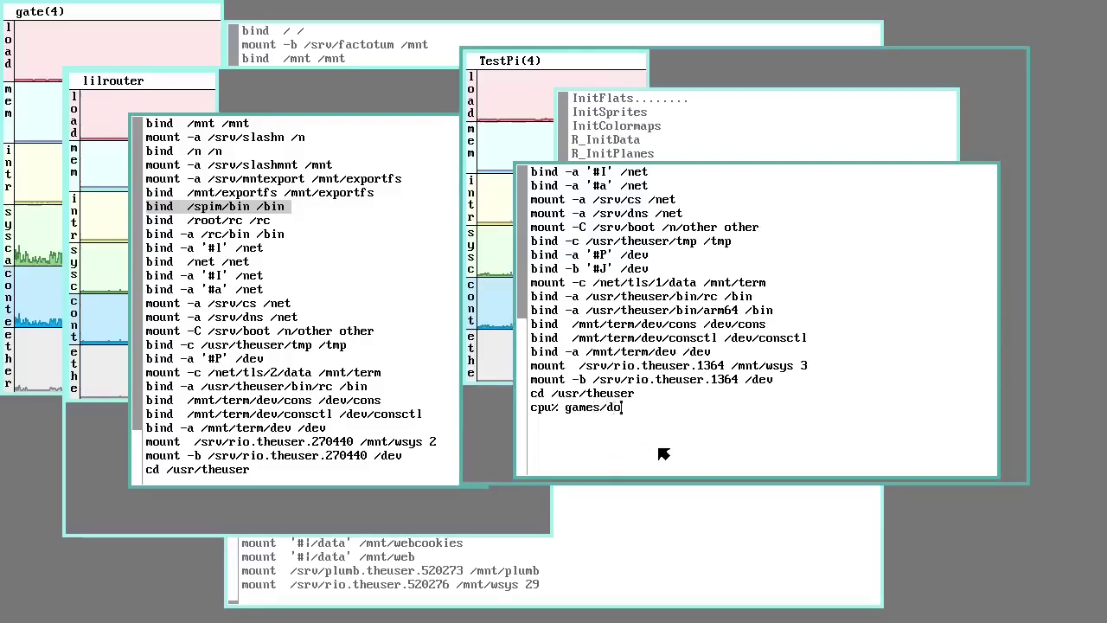
type("om")
key("Return")
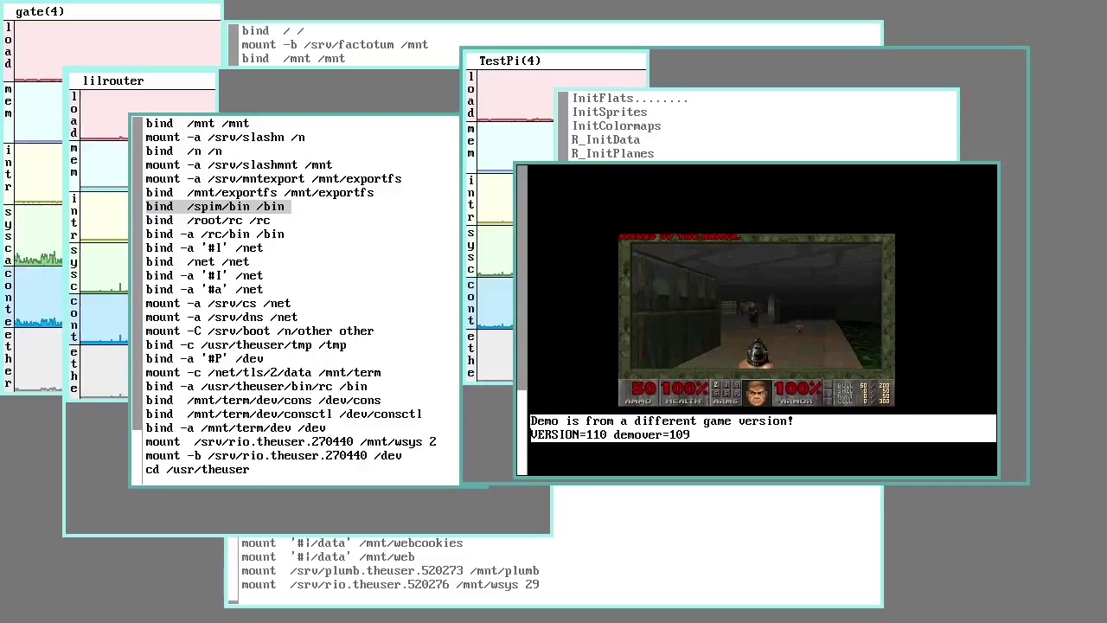
key("Escape")
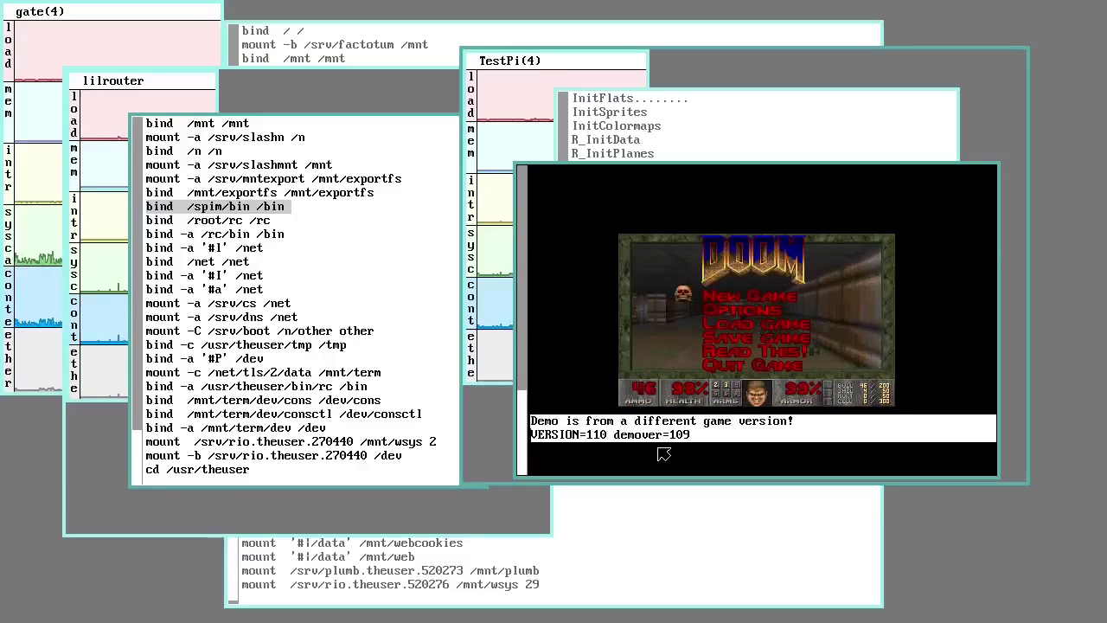
key("Up")
key("Return")
key("y")
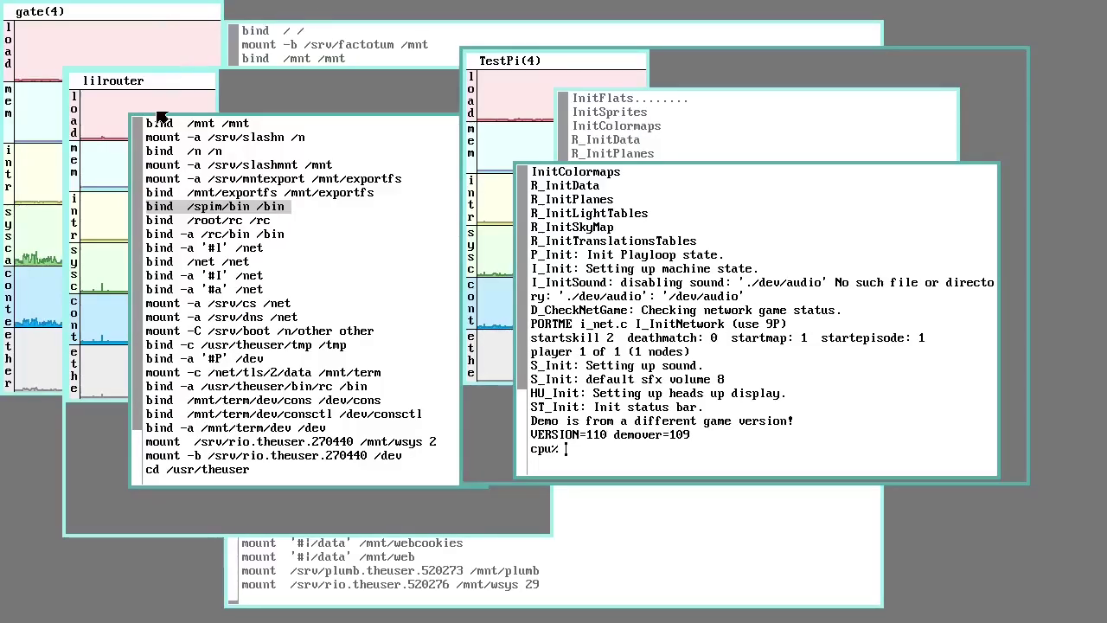
left_click(181, 95)
left_click(720, 77)
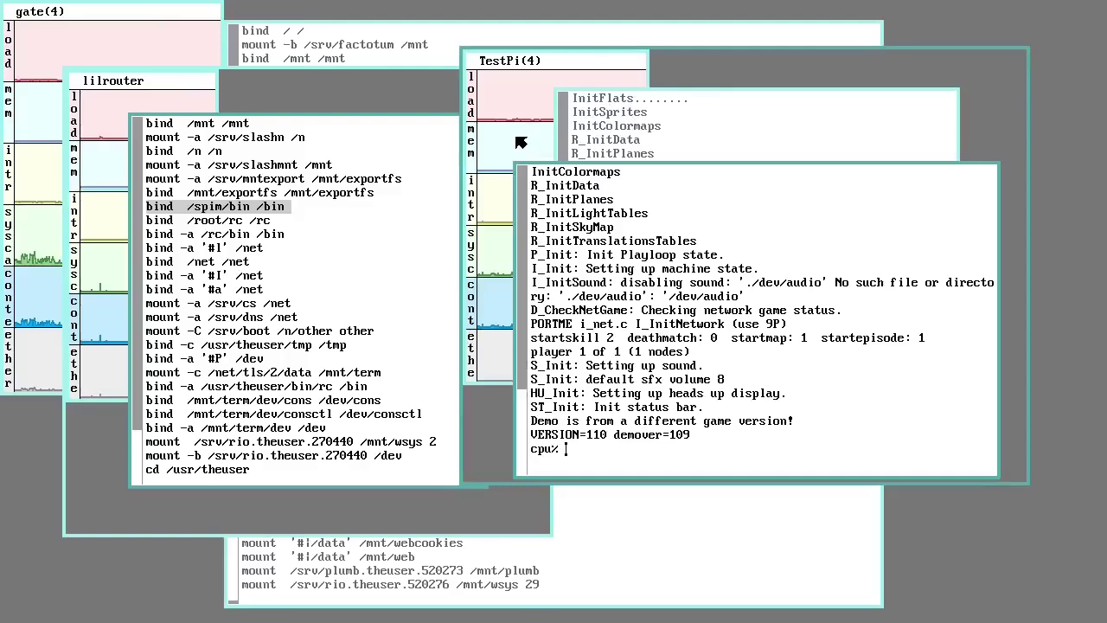